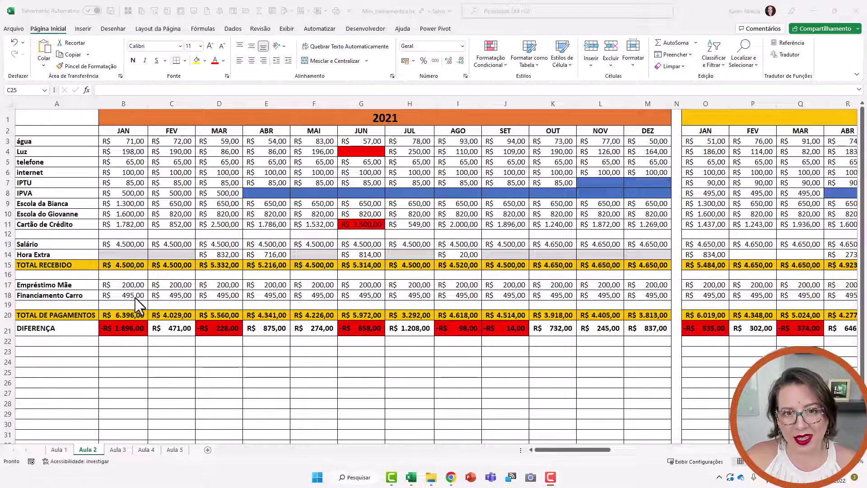
- Select the expense labels from água downward in column A of the budget table
click(254, 358)
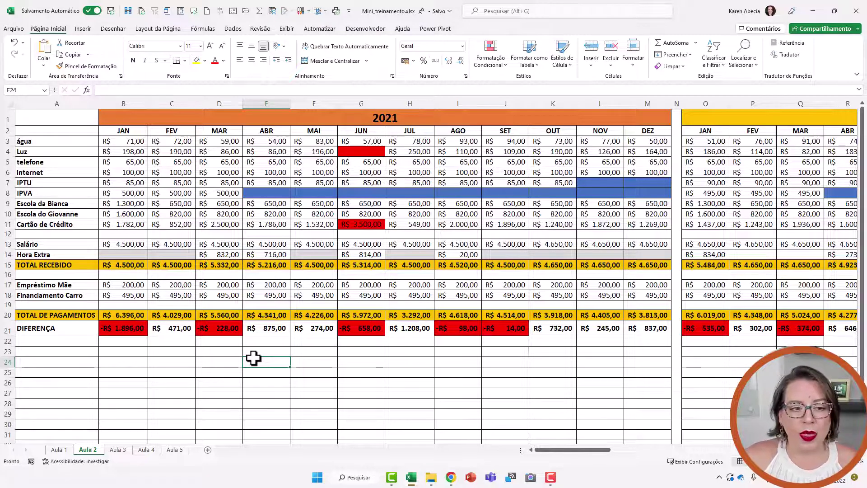
scroll(167, 280, right, 1)
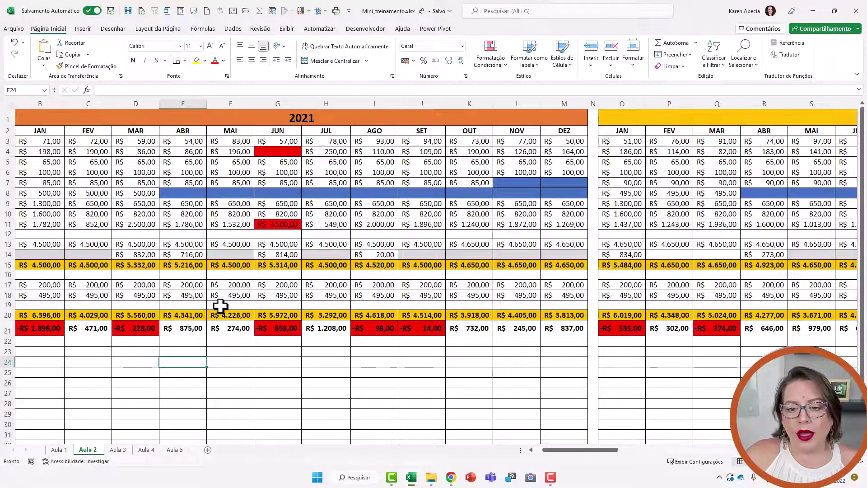
ctrl+scroll(220, 306, down, 1)
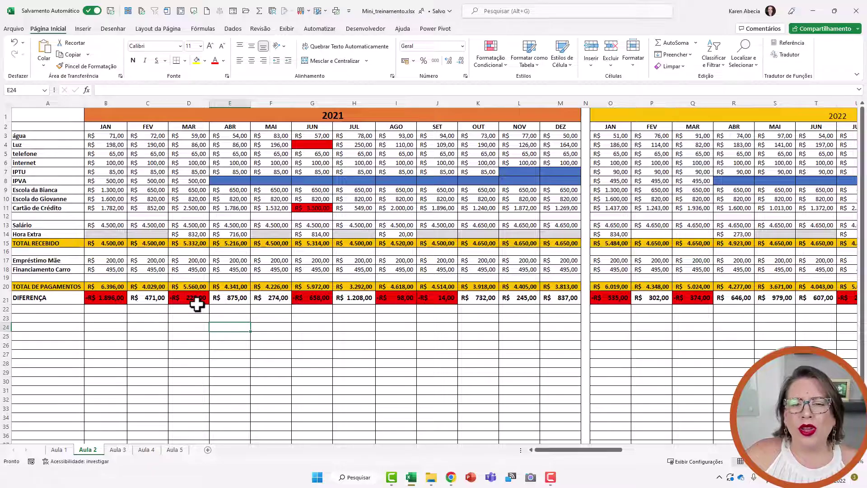
click(49, 336)
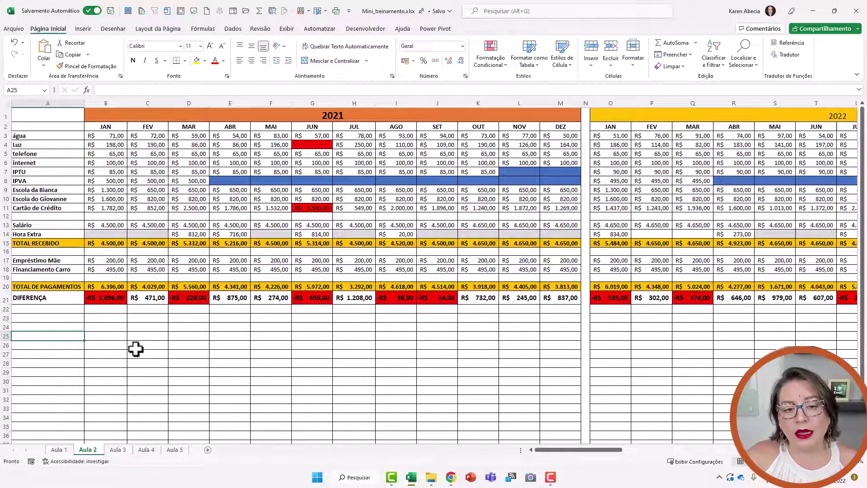
ctrl+scroll(217, 370, up, 1)
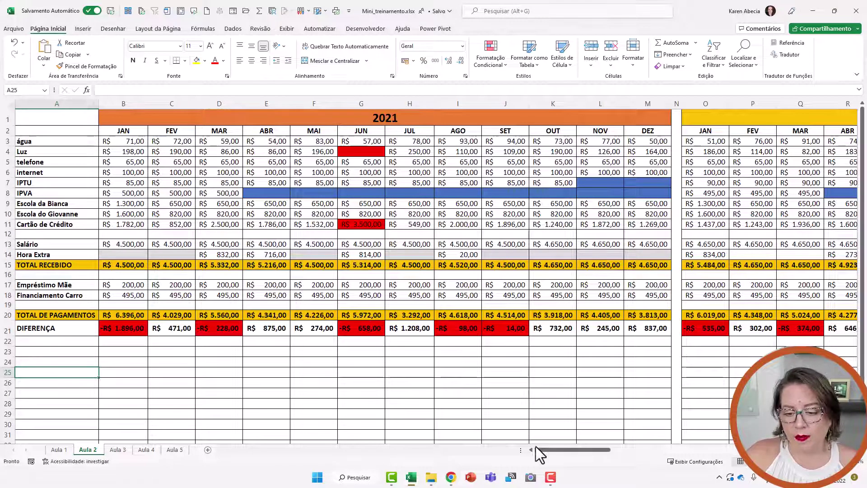
drag(70, 141, 74, 224)
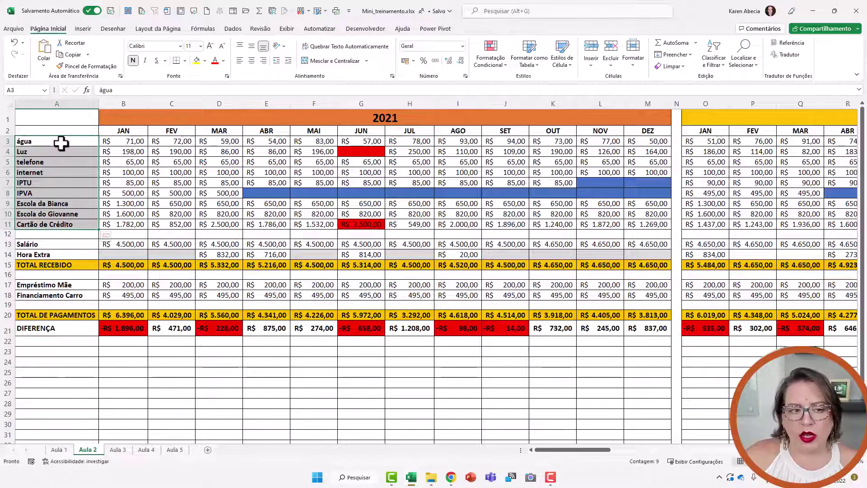
drag(61, 144, 75, 227)
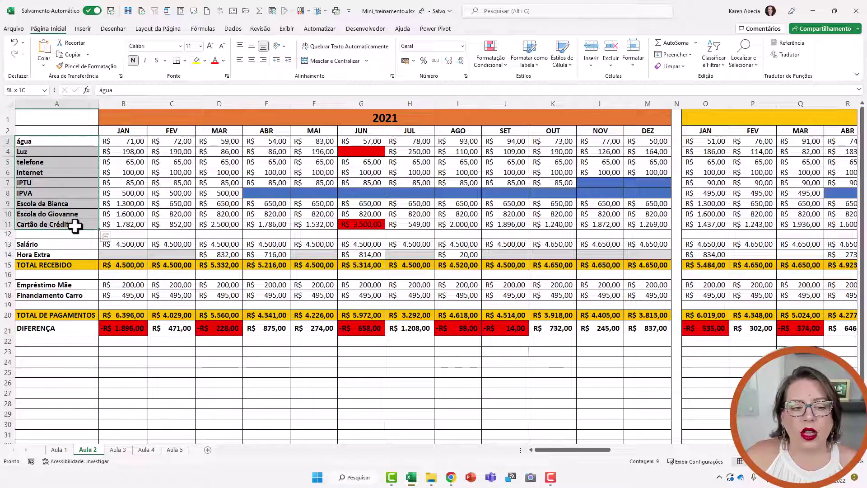
- Select the Salário, Hora Extra and TOTAL RECEBIDO labels and the loan and car financing rows
click(65, 246)
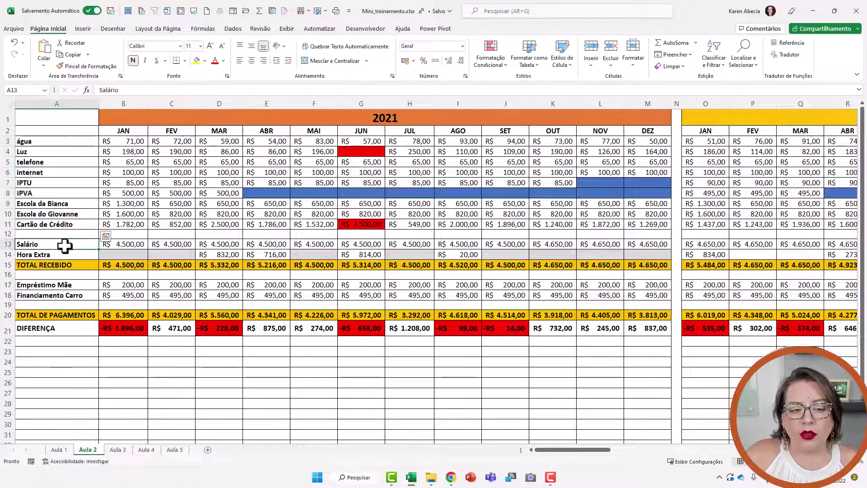
click(71, 254)
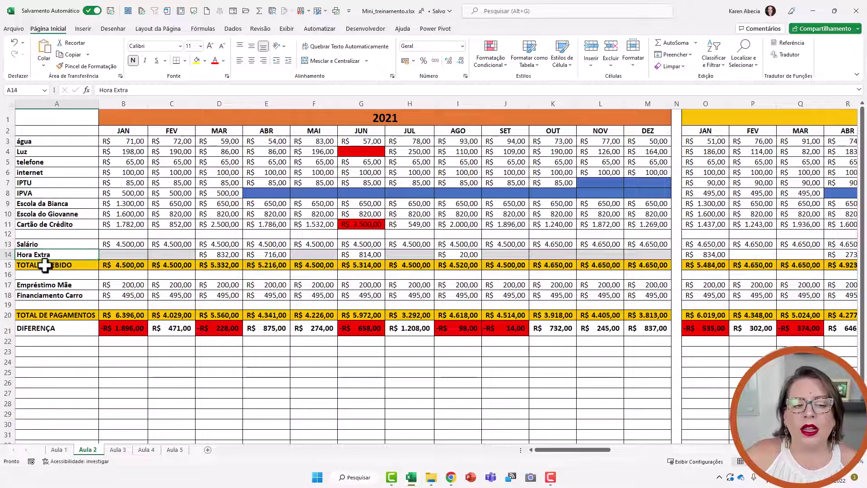
click(70, 264)
drag(70, 265, 641, 265)
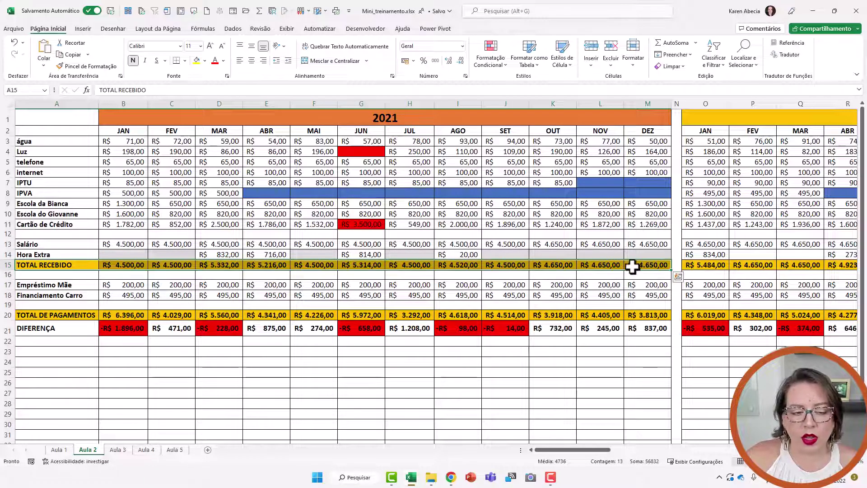
click(194, 385)
mouse_move(84, 285)
mouse_down()
mouse_move(85, 296)
mouse_move(633, 296)
mouse_up()
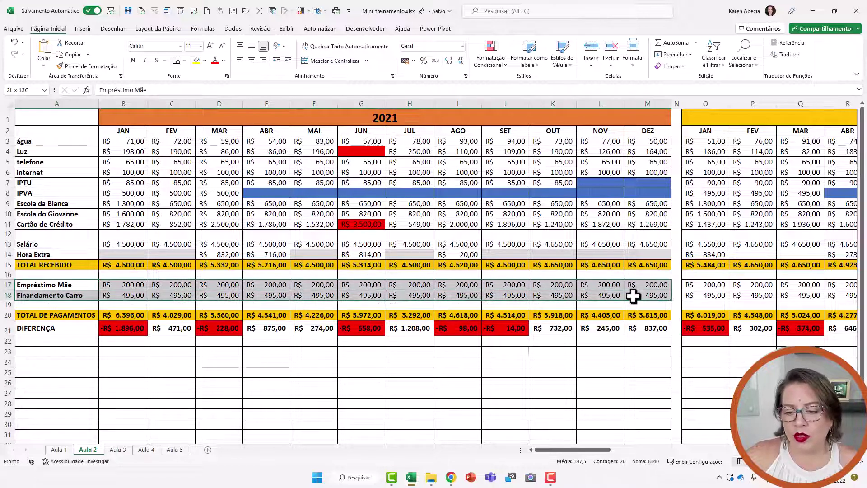
- Inspect the January TOTAL DE PAGAMENTOS formula and the empty cells below the table
click(124, 315)
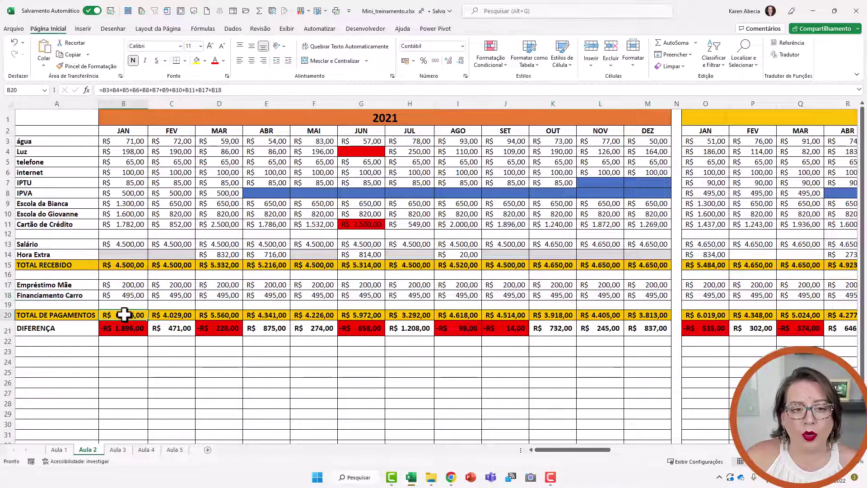
click(121, 329)
click(127, 348)
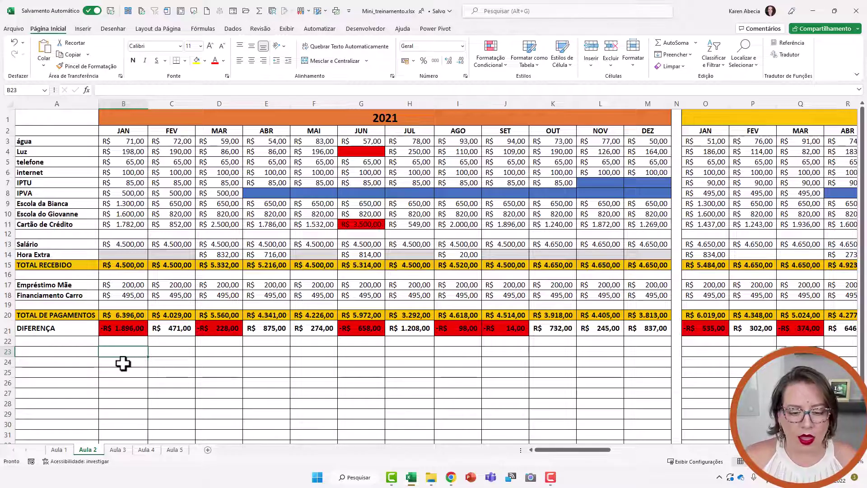
click(177, 374)
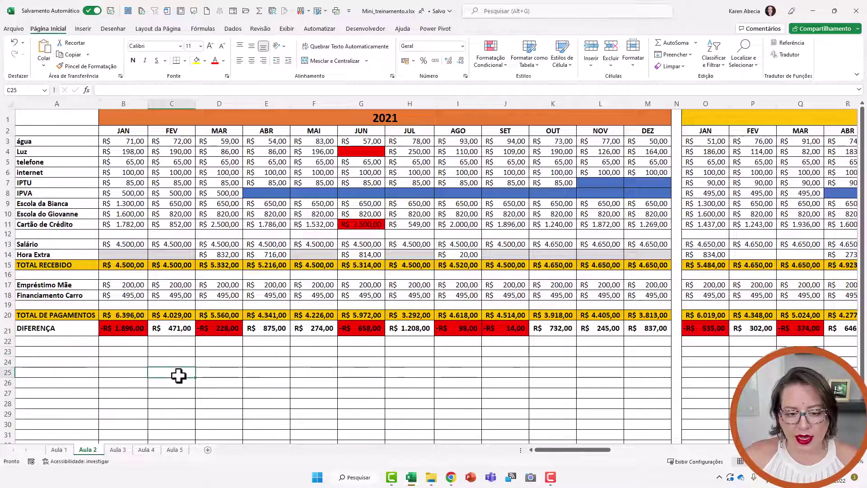
- Add a new worksheet with 'perguntas' in B2 and 'respostas' in B3
click(208, 450)
click(90, 176)
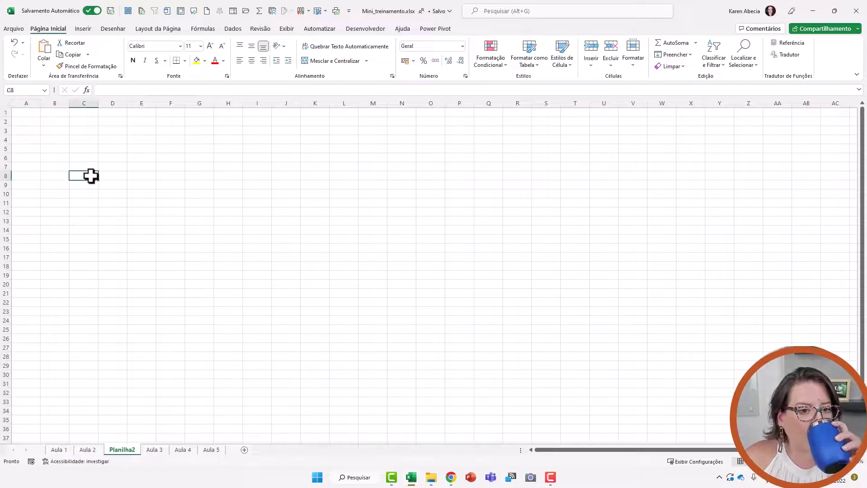
click(56, 122)
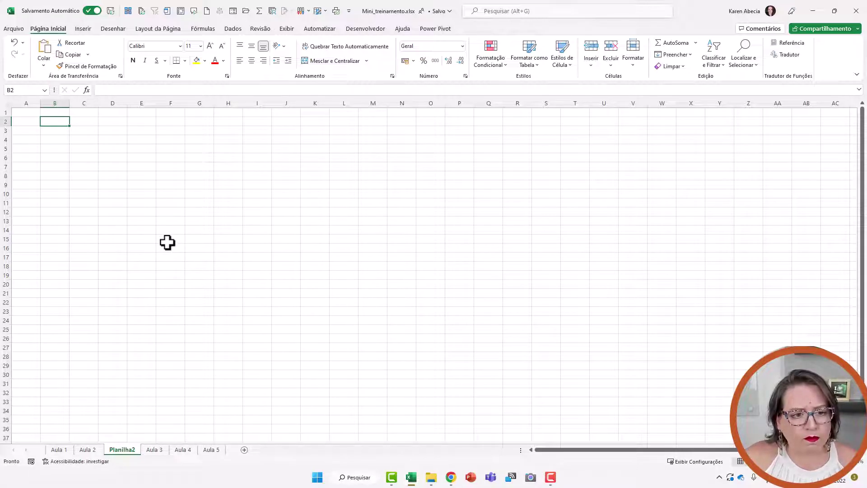
ctrl+scroll(166, 242, up, 4)
ctrl+scroll(166, 242, up, 2)
ctrl+scroll(162, 240, up, 2)
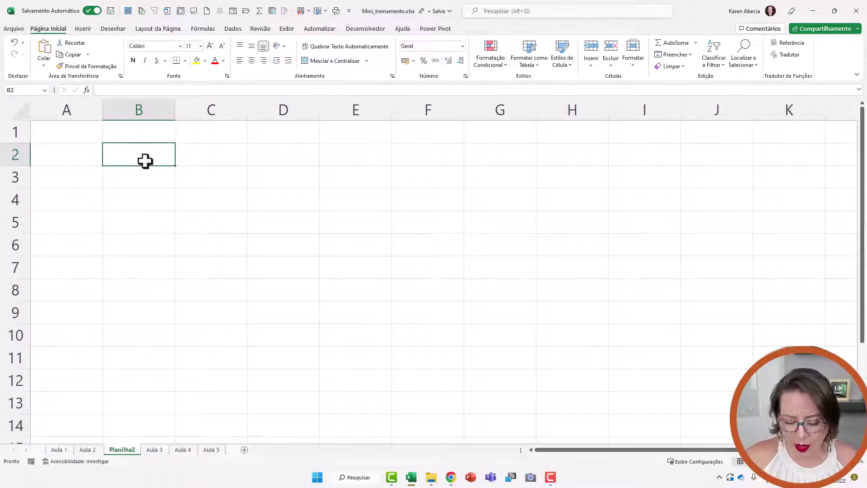
text(perguntas)
key(Return)
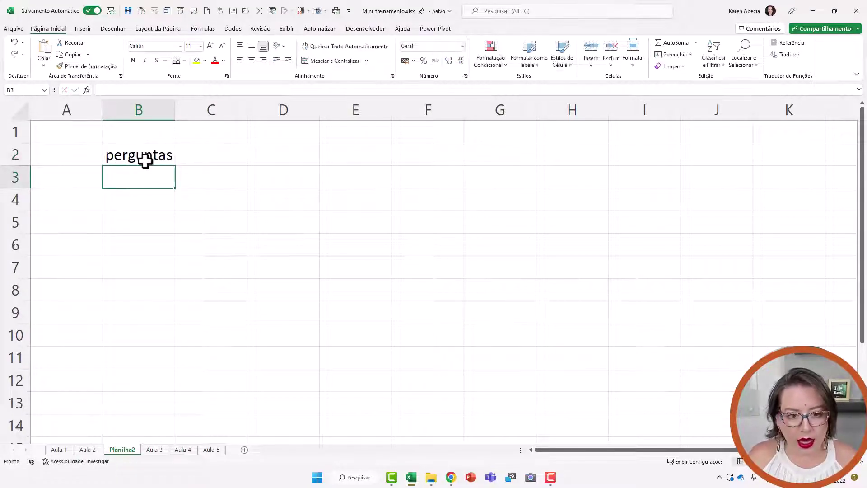
text(resposta)
key(Return)
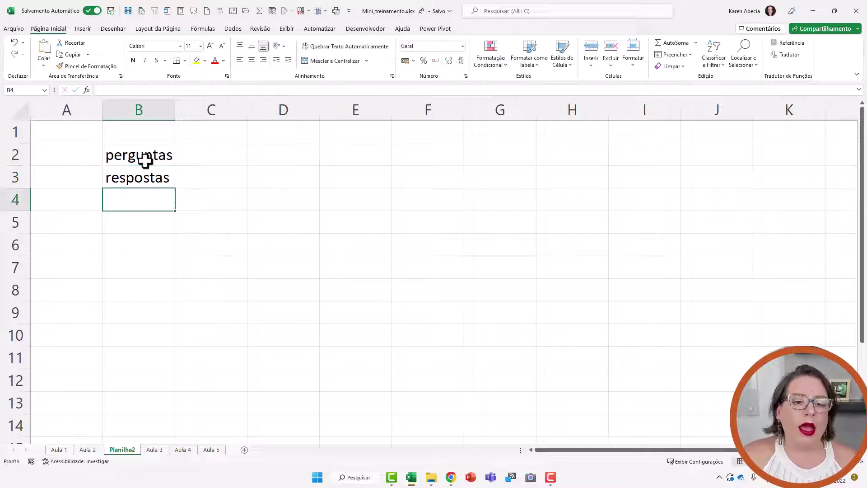
- Widen column B and fill 'respostas' down from B3 to B8
click(144, 159)
drag(175, 111, 184, 112)
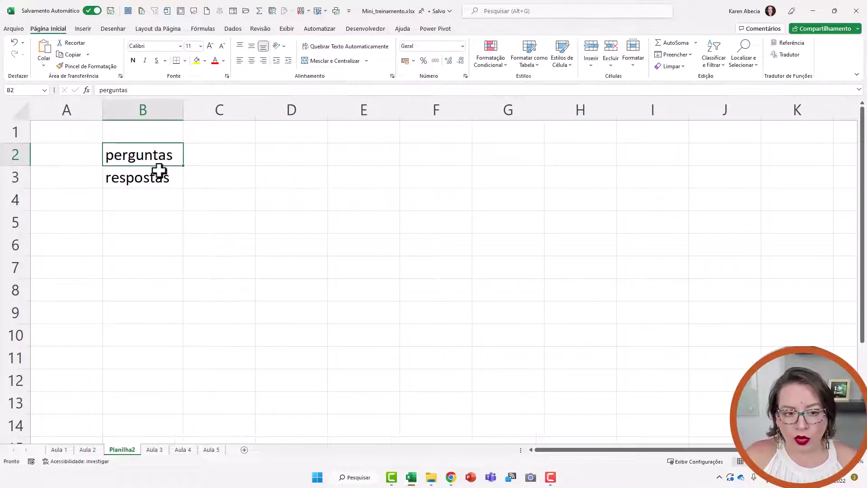
click(180, 185)
click(183, 190)
click(185, 186)
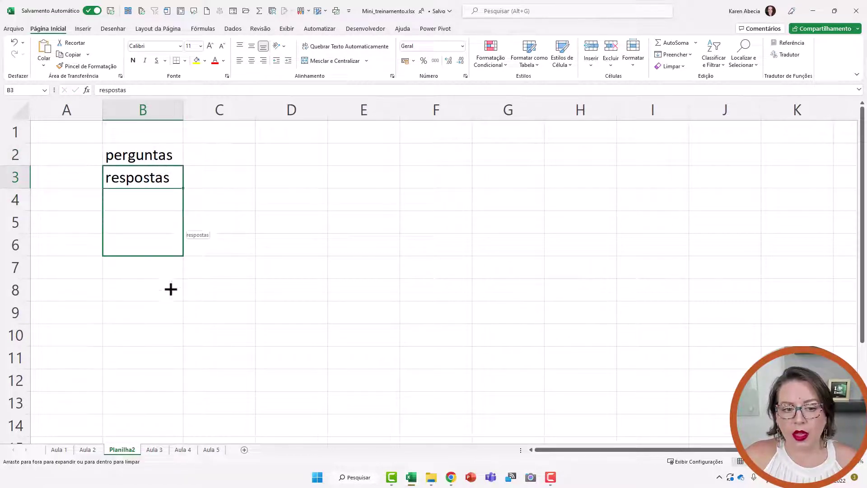
drag(184, 188, 171, 292)
click(296, 294)
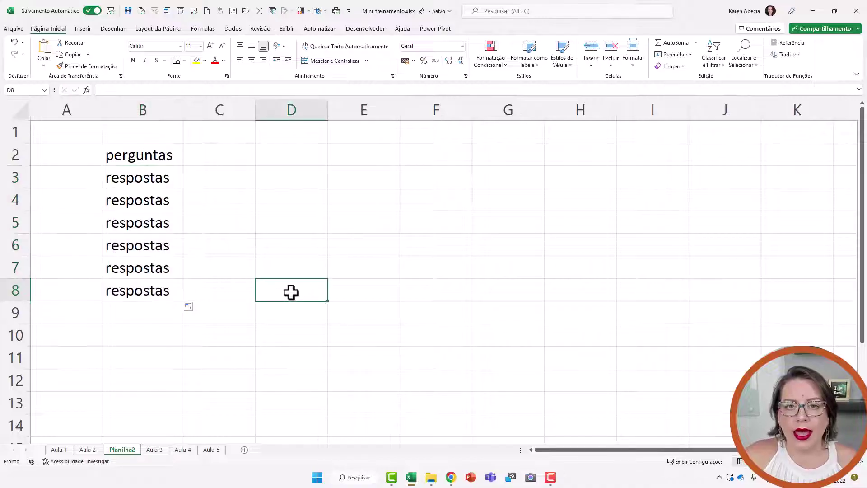
click(271, 160)
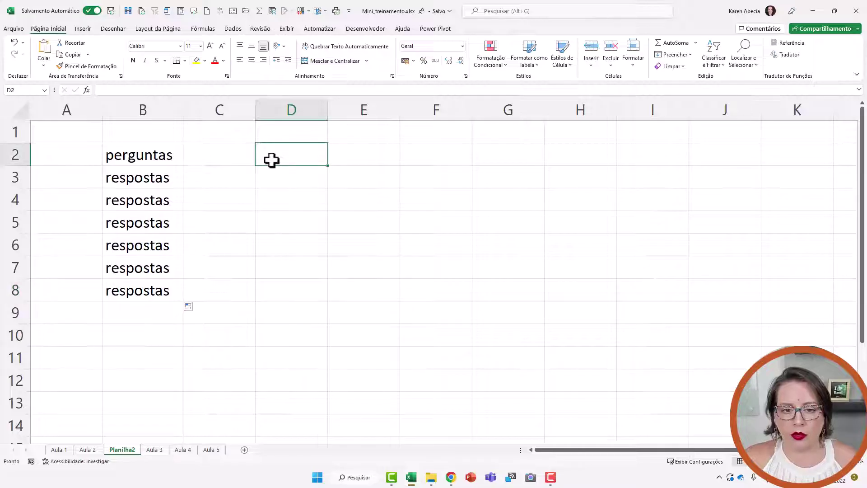
- On the Aula 2 sheet, fill January's água amount in B3 light green
click(88, 450)
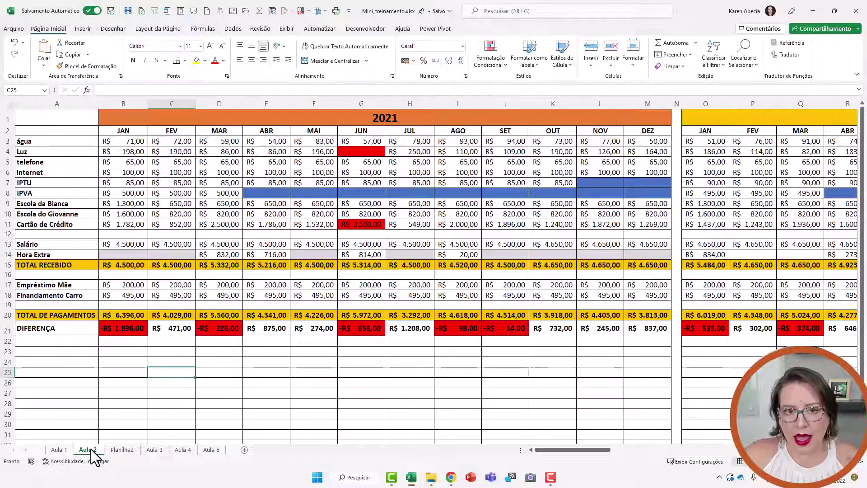
click(120, 142)
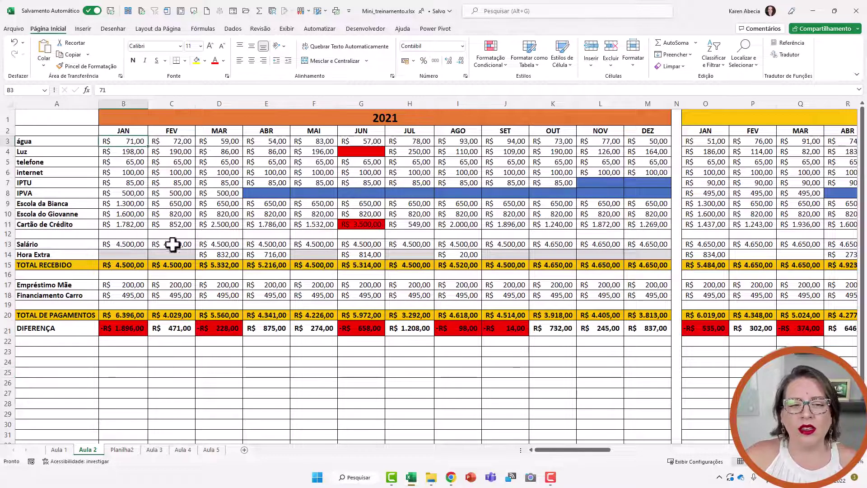
click(204, 60)
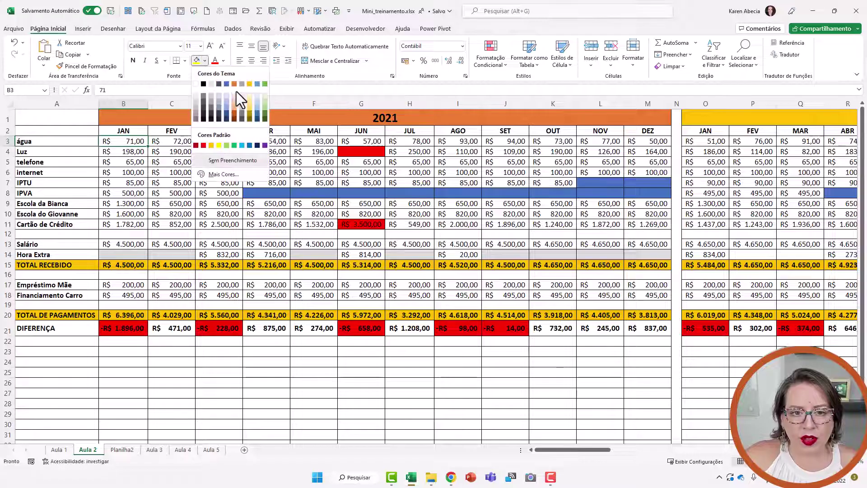
click(265, 103)
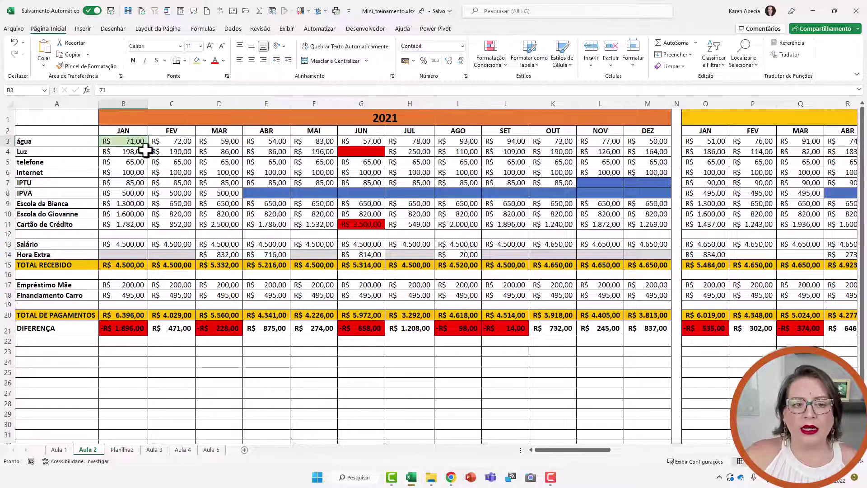
- Check January's Salário and água (71) amounts, then return to Planilha2
ctrl+scroll(203, 222, up, 5)
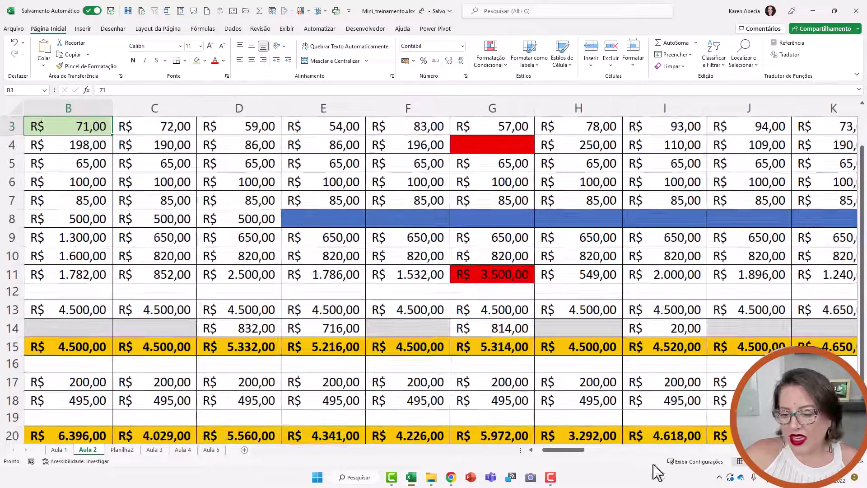
drag(576, 450, 494, 426)
scroll(384, 384, up, 1)
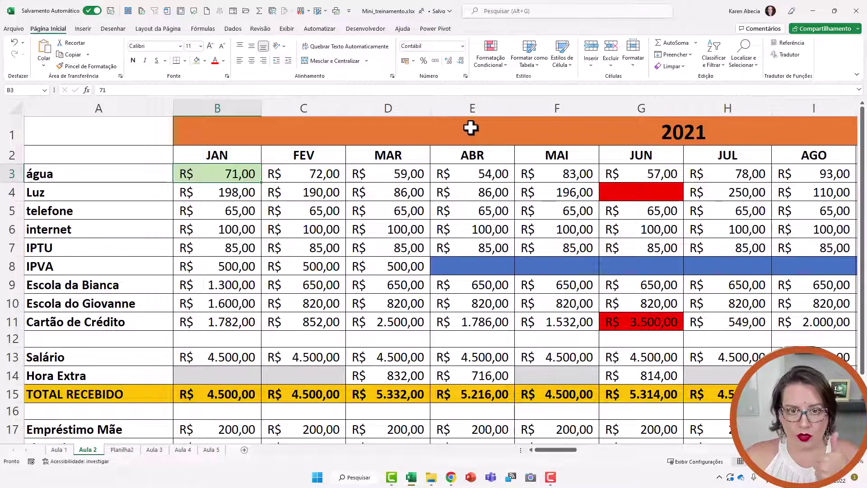
mouse_move(573, 450)
mouse_down()
mouse_move(672, 443)
mouse_move(682, 433)
mouse_move(723, 439)
mouse_move(536, 441)
mouse_up()
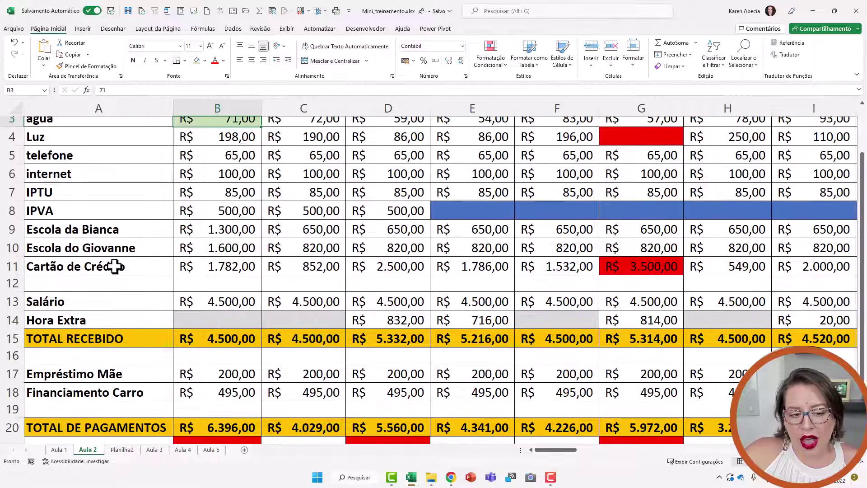
scroll(115, 267, down, 2)
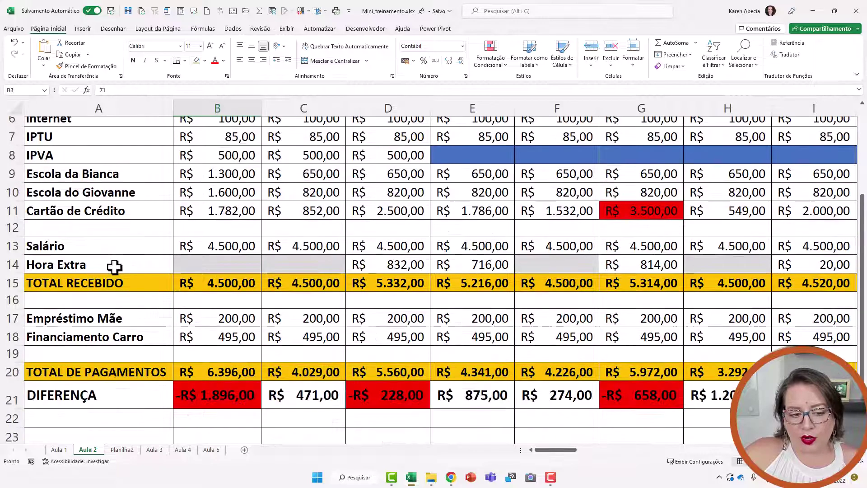
click(185, 248)
scroll(175, 299, up, 2)
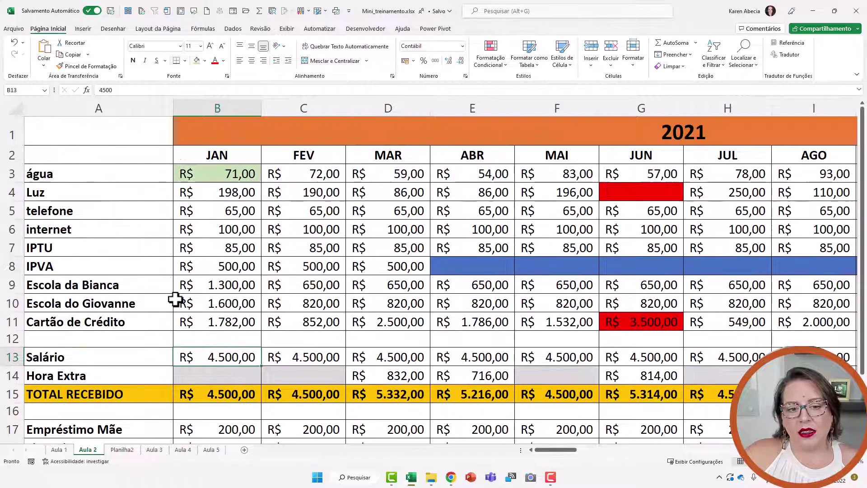
click(206, 175)
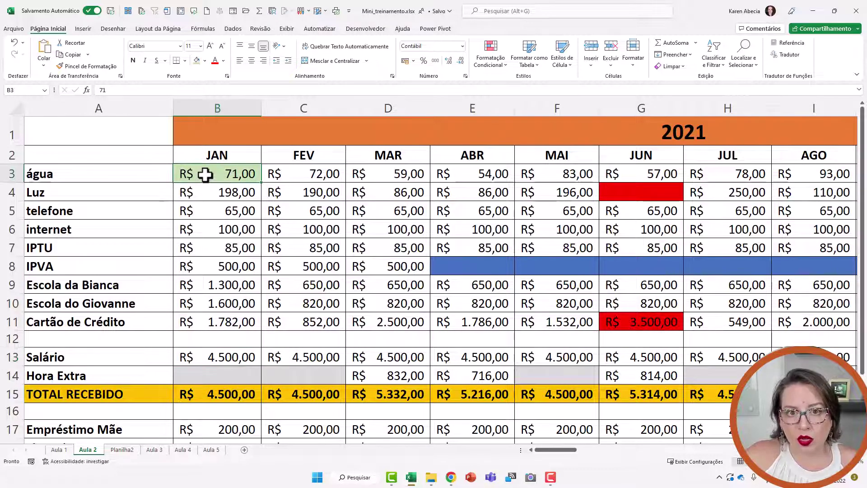
click(122, 449)
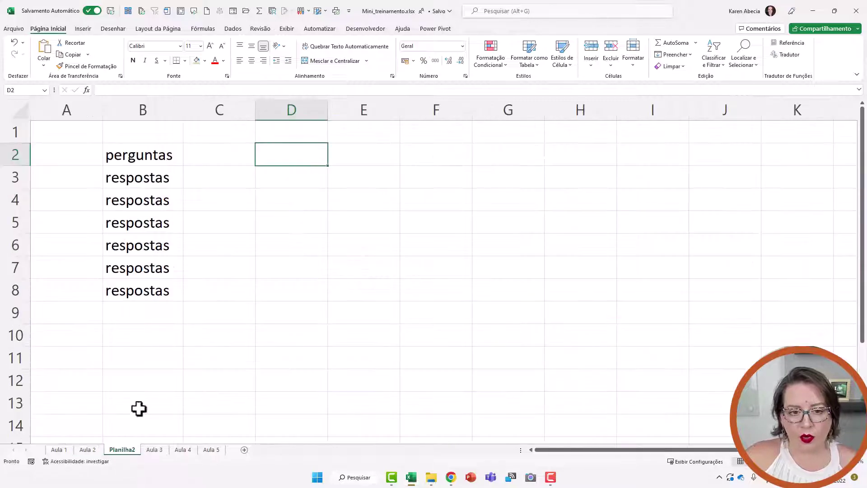
- Enter the value 71 in cell D3 of Planilha2
click(292, 178)
text(71)
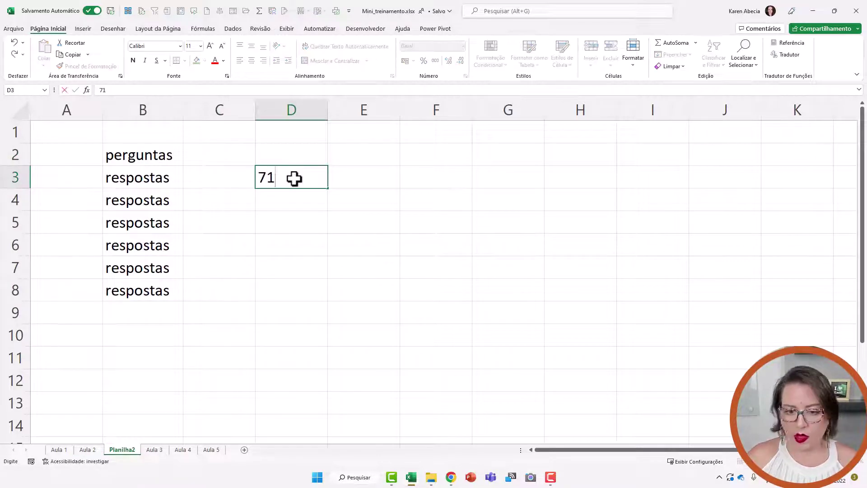
key(Up)
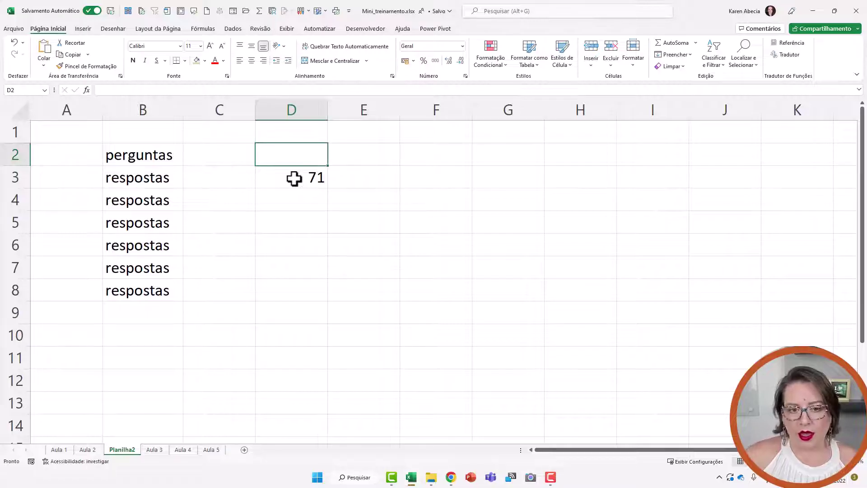
click(294, 180)
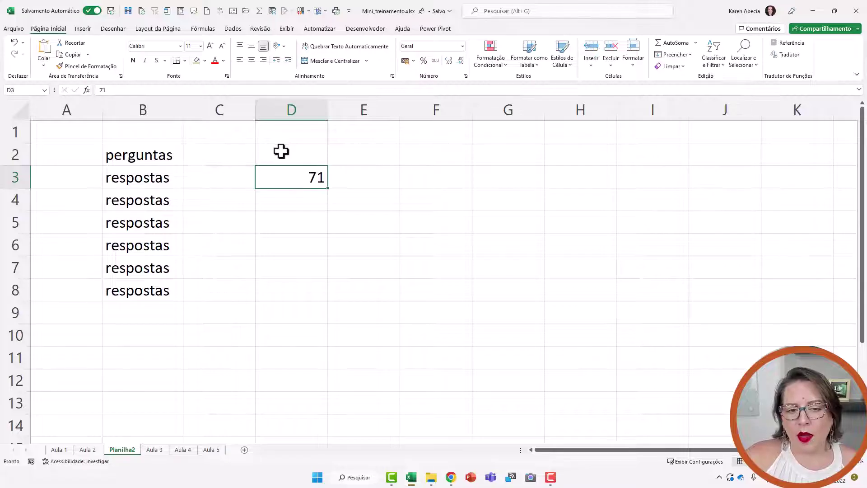
drag(155, 174, 155, 194)
- Add the Valor header above 71 and move both cells to H2:H3
click(312, 158)
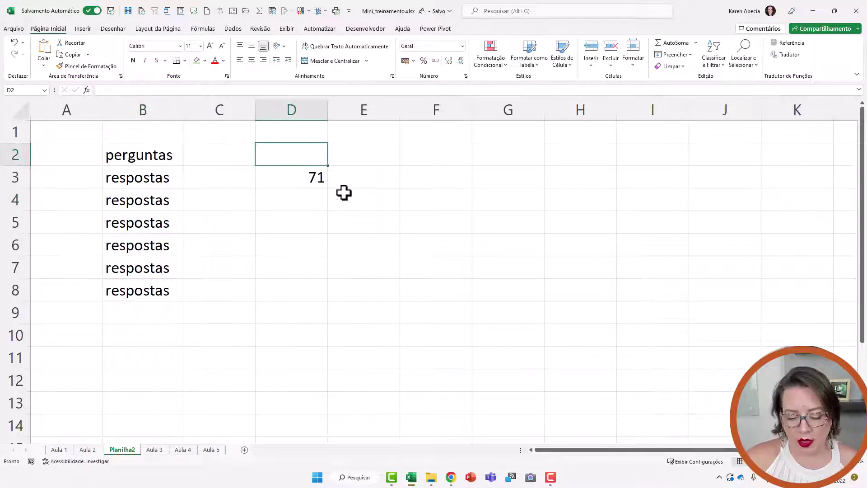
text(Valor)
key(Return)
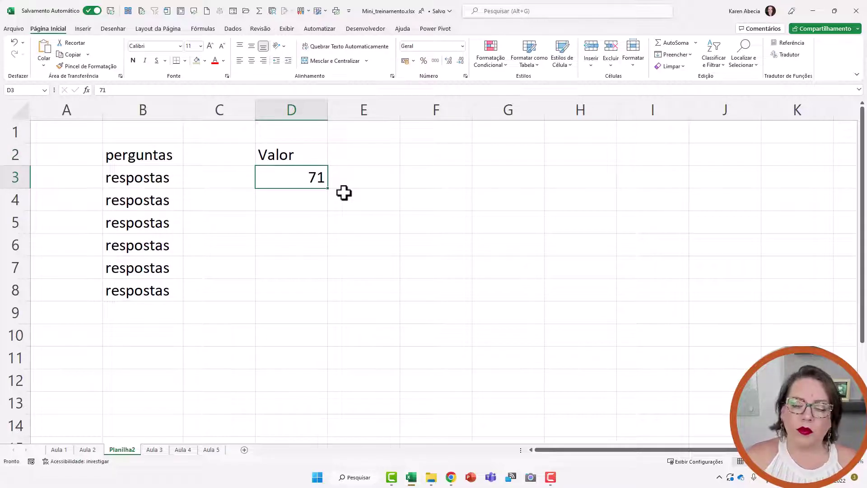
click(316, 162)
drag(313, 178, 311, 158)
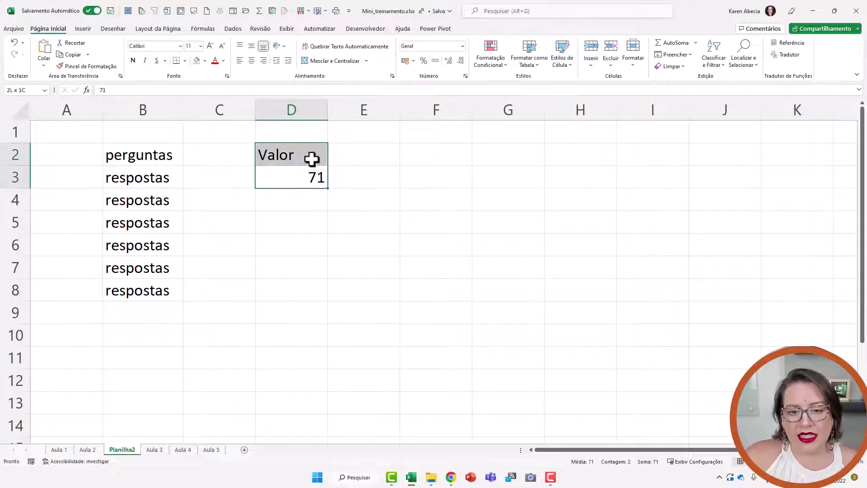
drag(312, 188, 578, 177)
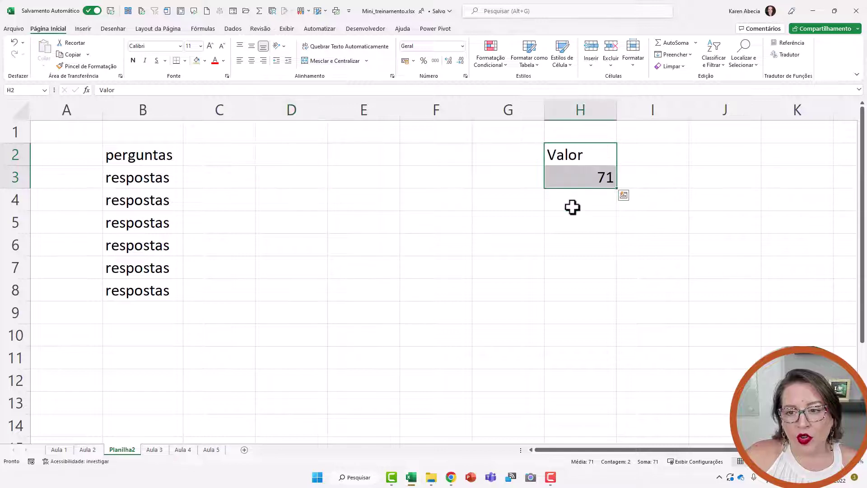
click(552, 226)
click(563, 182)
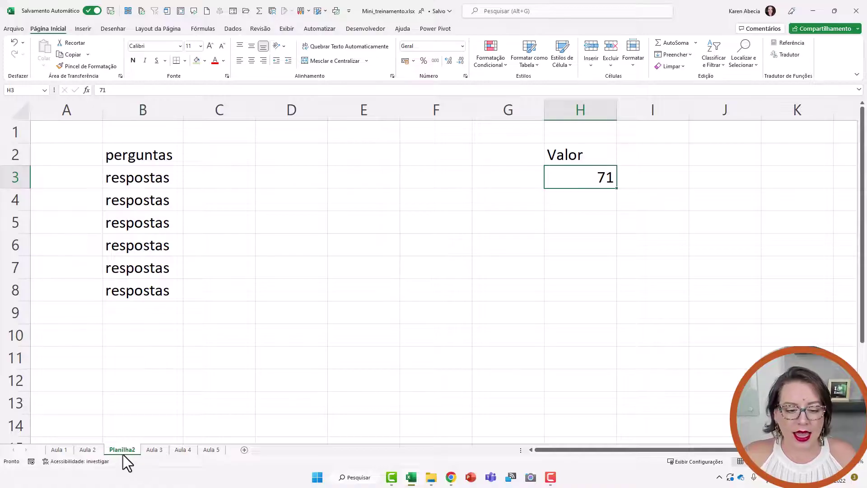
- Check the JAN month header and água row label on the Aula 2 sheet
click(87, 449)
click(207, 154)
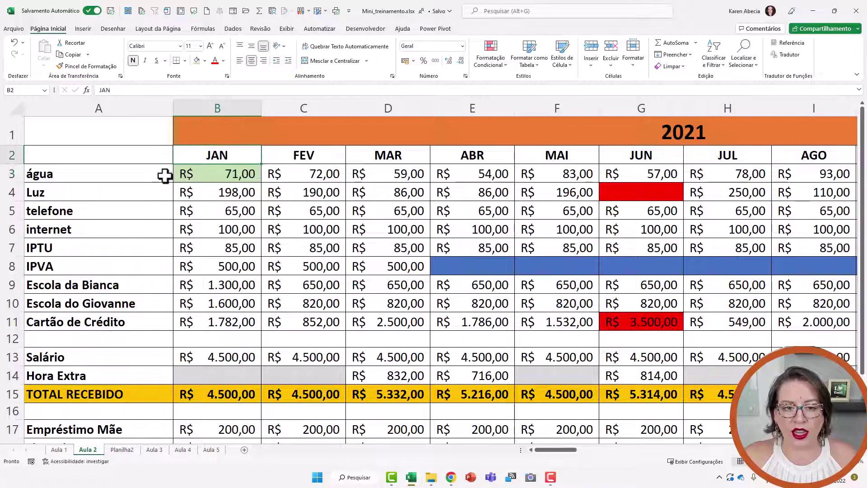
click(165, 176)
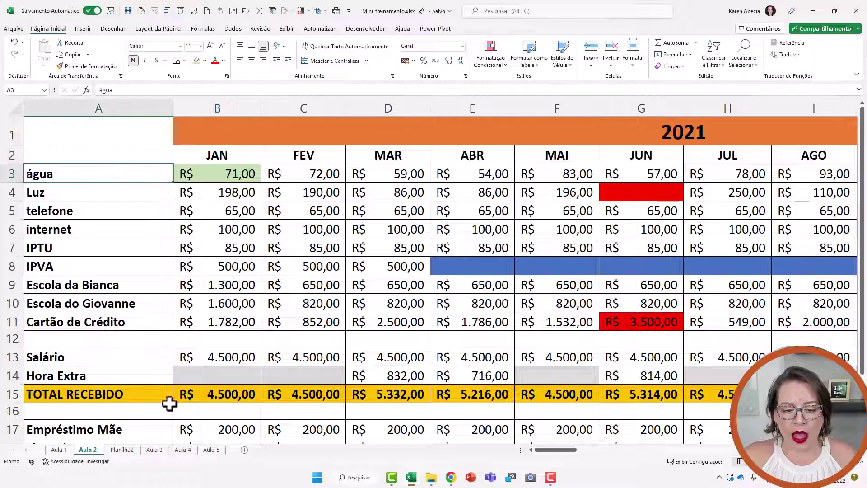
click(138, 451)
- Enter Mês over janeiro in G2:G3 and Descrição over água in F2:F3
click(495, 154)
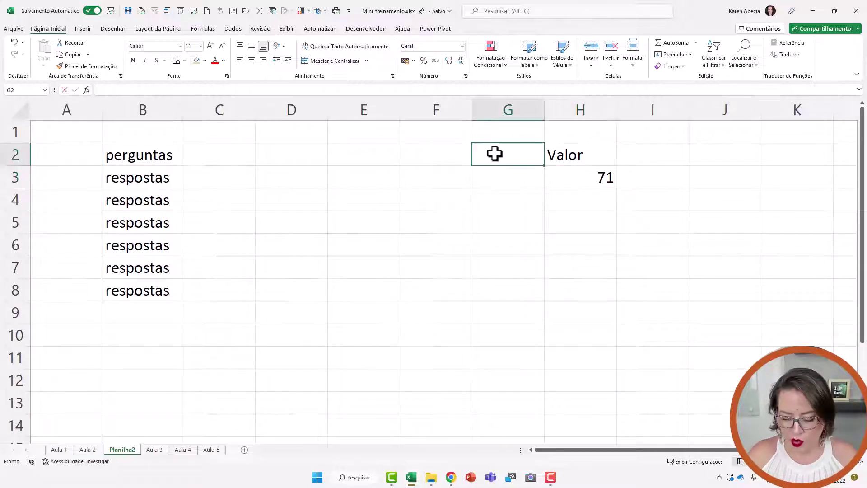
text(Mês)
key(Return)
text(jan)
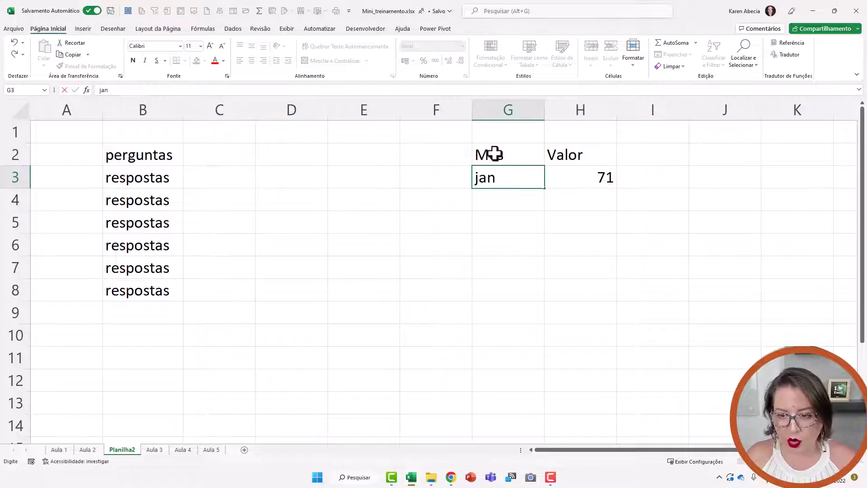
text(eiro)
key(Return)
key(Up)
key(Up)
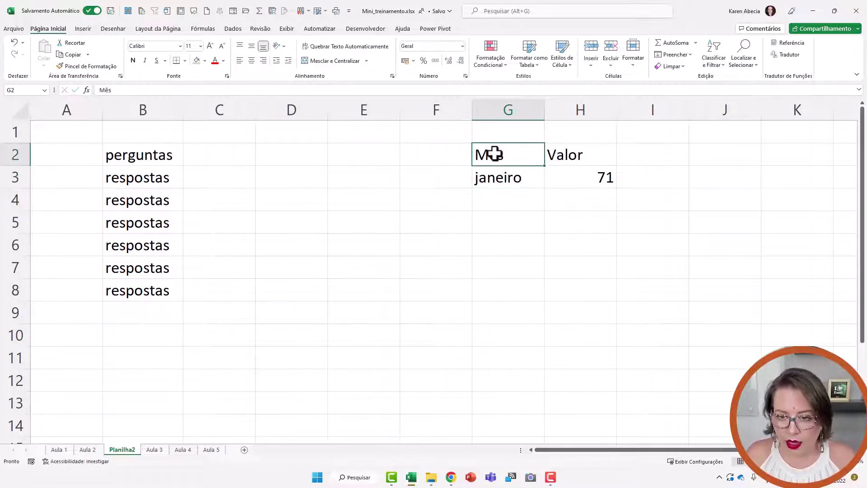
key(Left)
text(Ti)
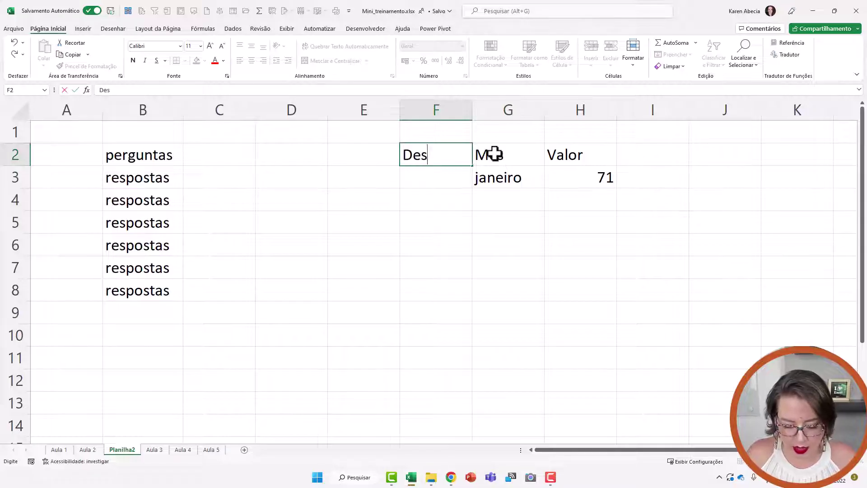
key(Return)
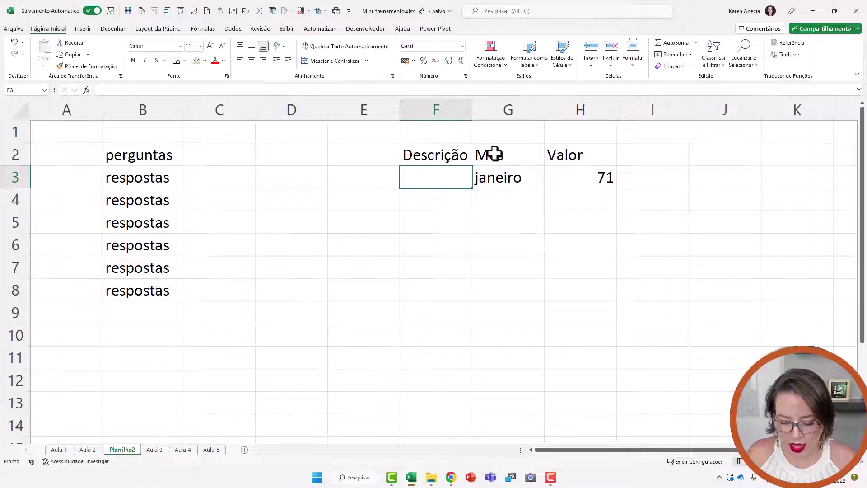
text(água)
key(Return)
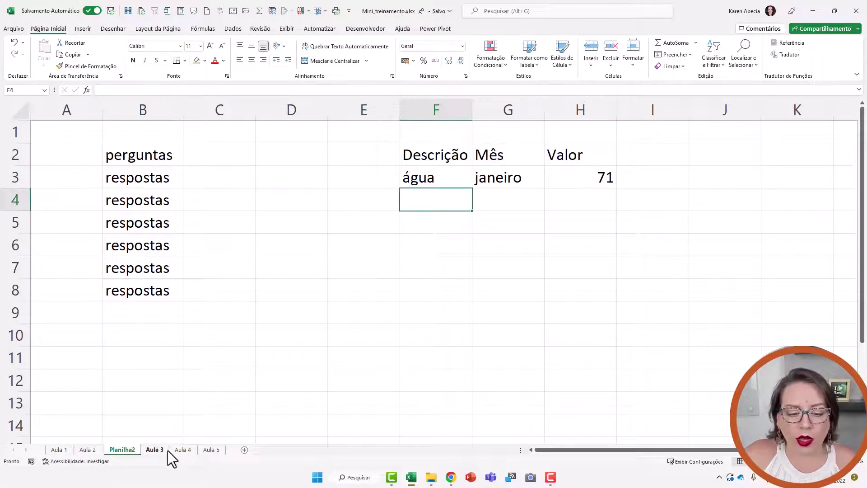
- Confirm the year 2021 on Aula 2, then enter ano over 2021 in E2:E3
click(88, 452)
drag(155, 176, 201, 160)
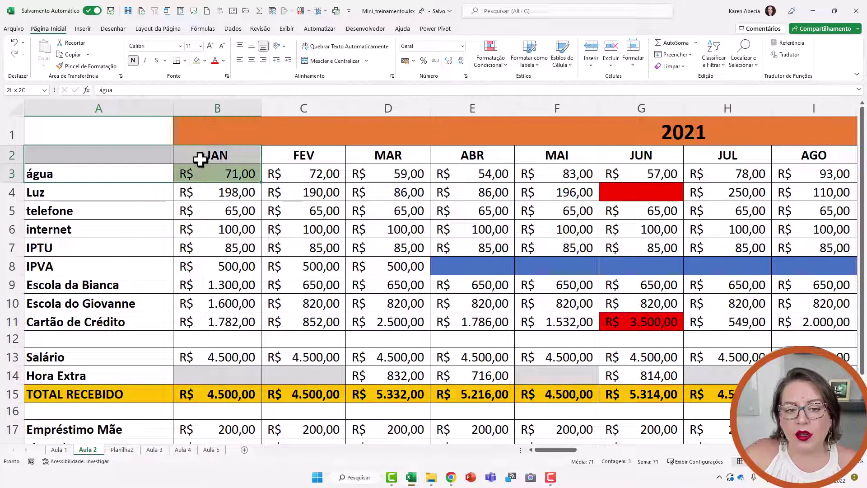
click(490, 125)
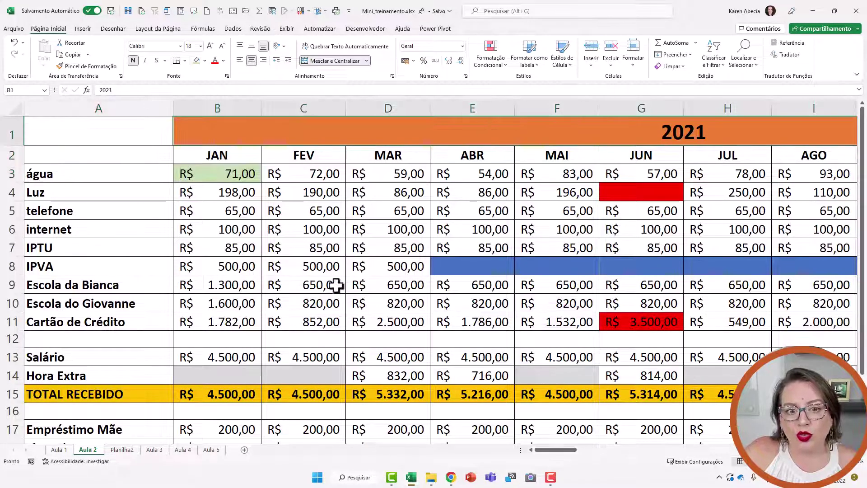
click(120, 451)
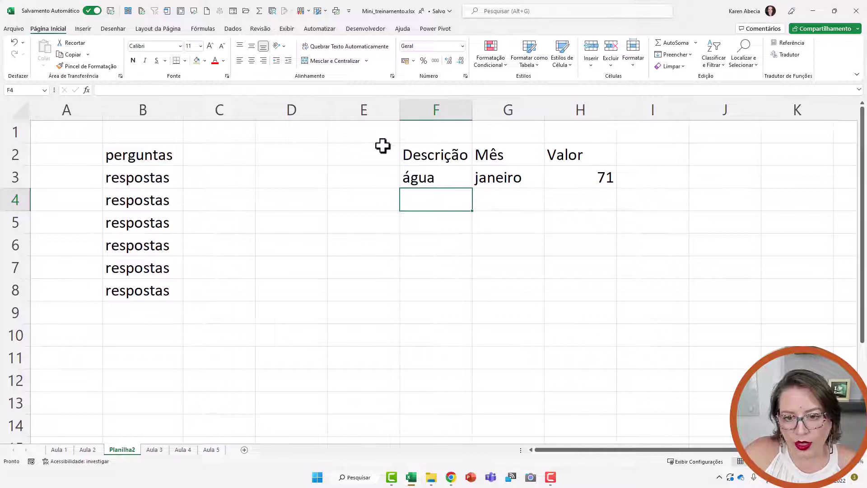
click(369, 159)
text(ano)
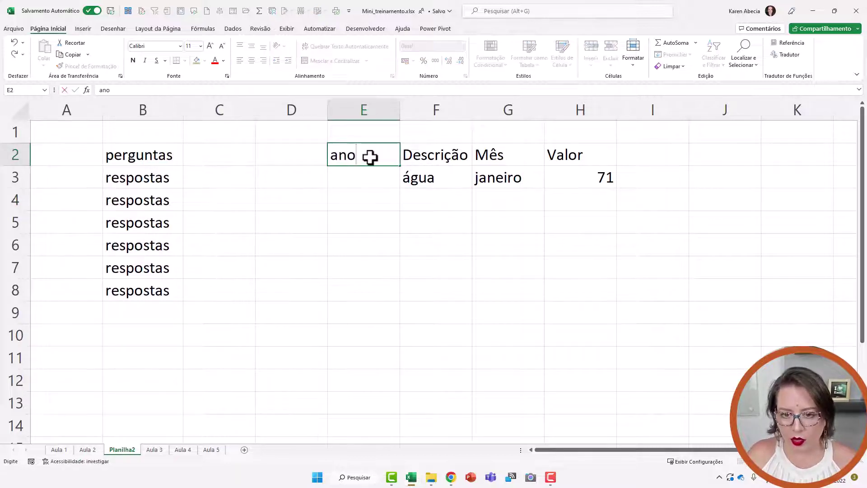
key(Return)
text(2021)
key(Return)
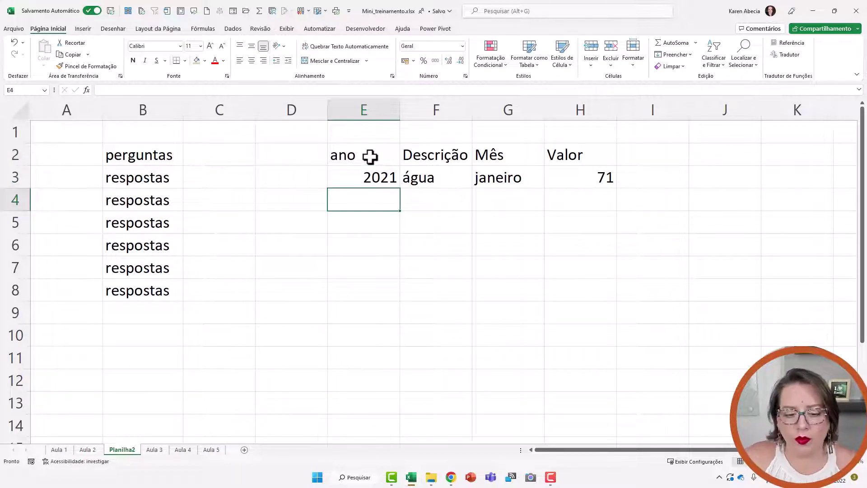
- Compare the January Salário and água amounts on the Aula 2 sheet
click(89, 452)
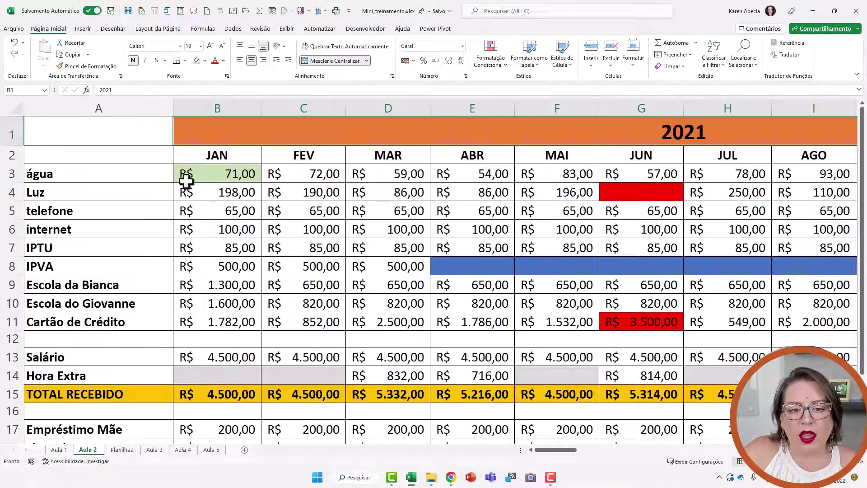
click(204, 175)
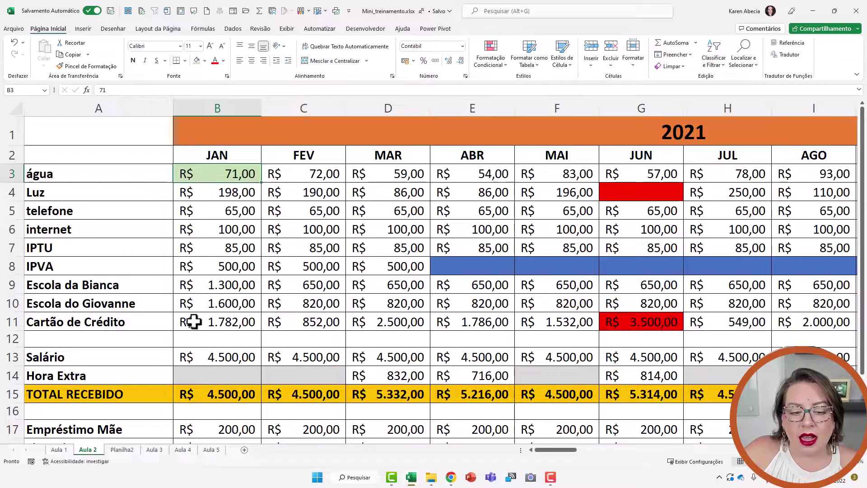
click(187, 356)
click(204, 174)
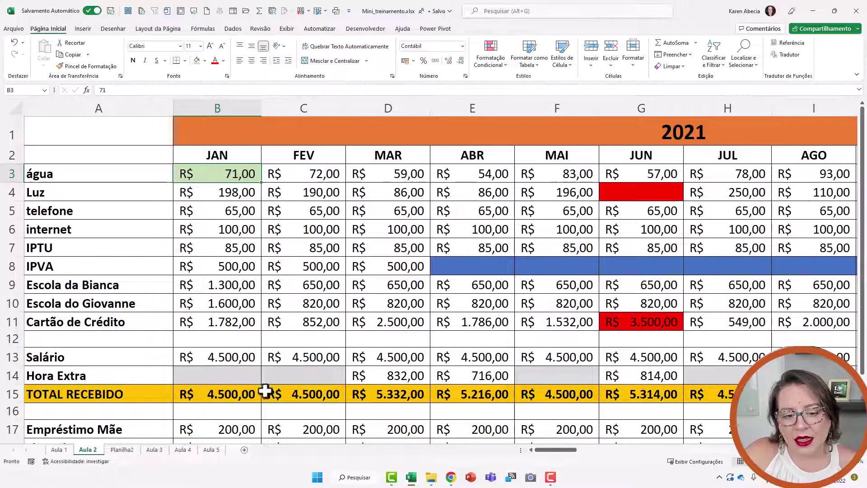
click(201, 358)
click(129, 450)
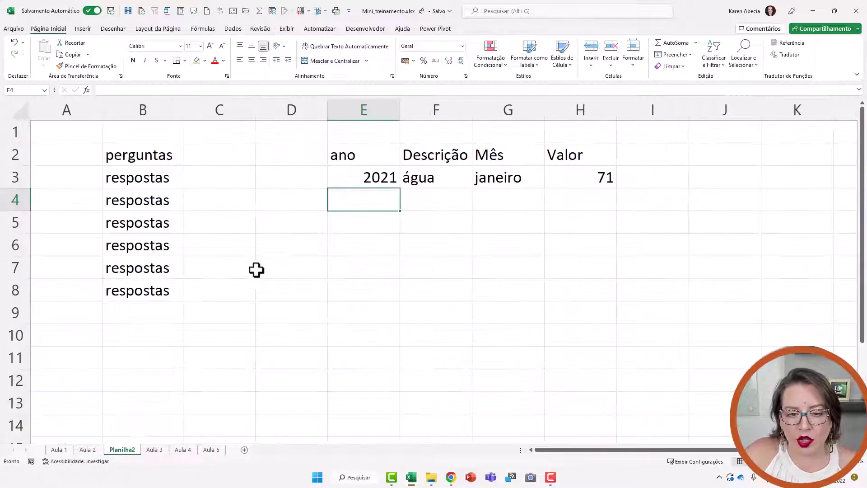
click(305, 160)
text(Tipo)
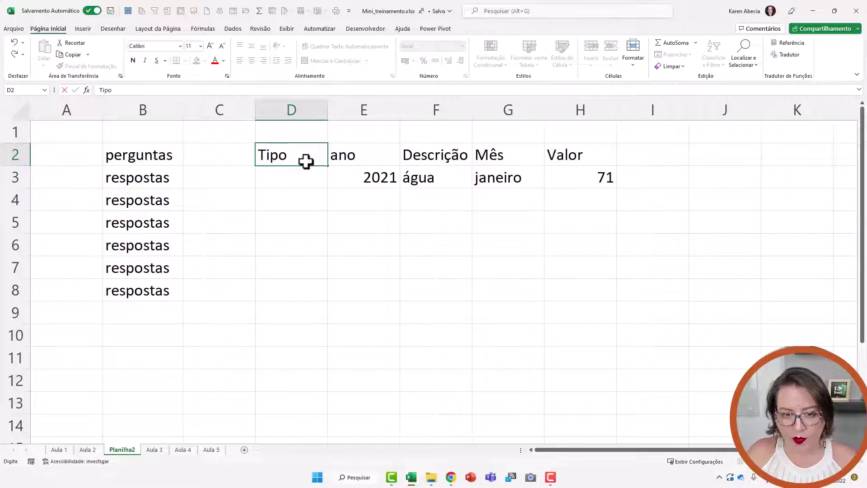
key(Return)
text(Saída)
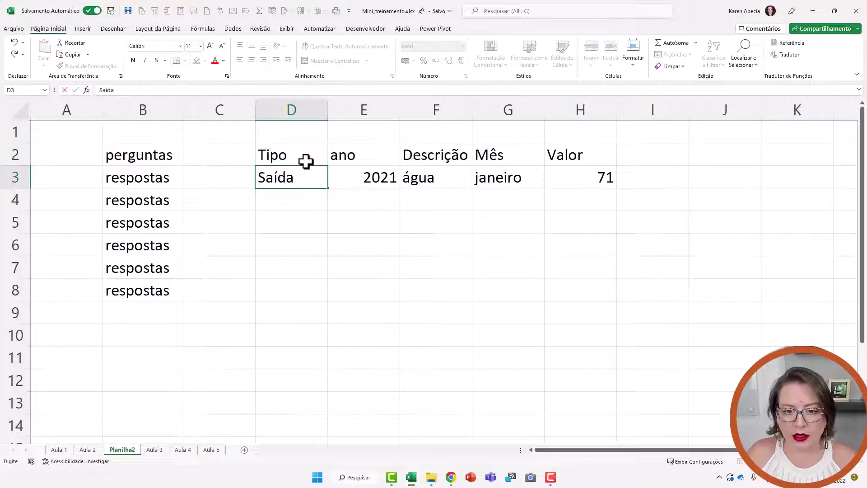
key(Return)
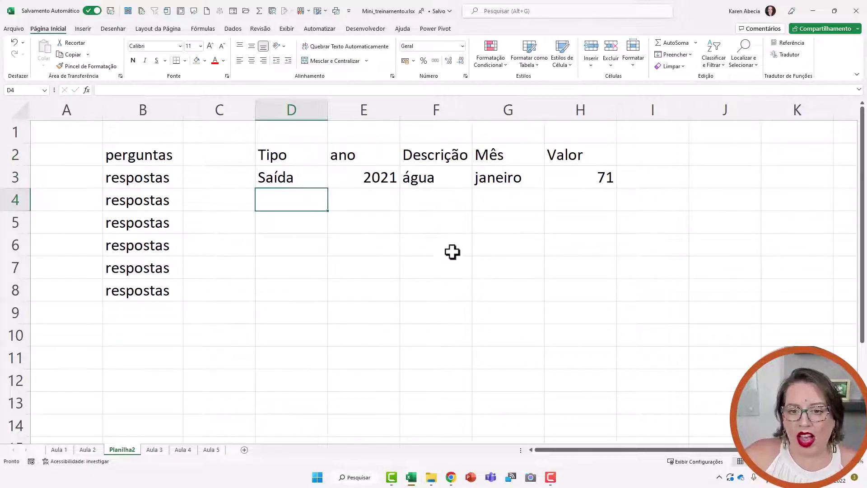
click(453, 250)
drag(286, 156, 558, 151)
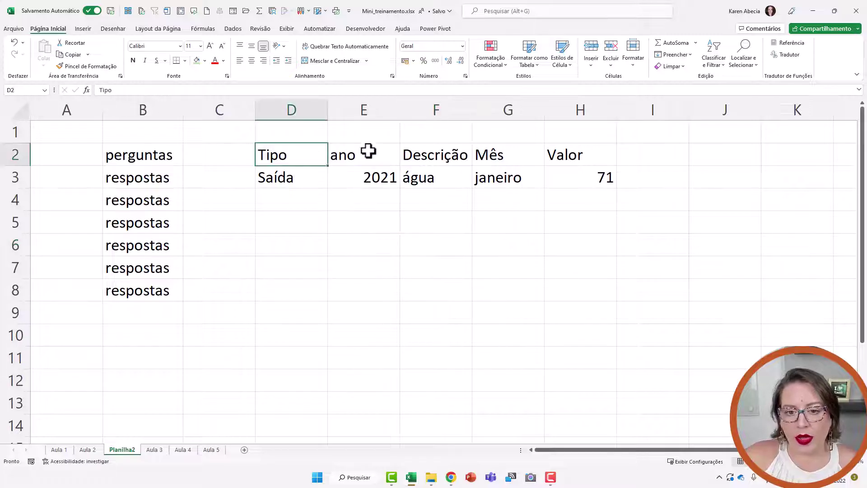
drag(287, 178, 559, 183)
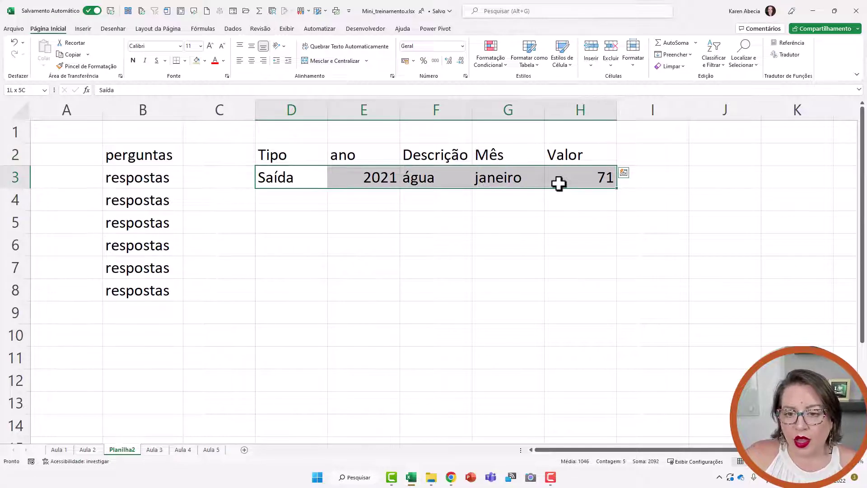
drag(293, 154, 596, 176)
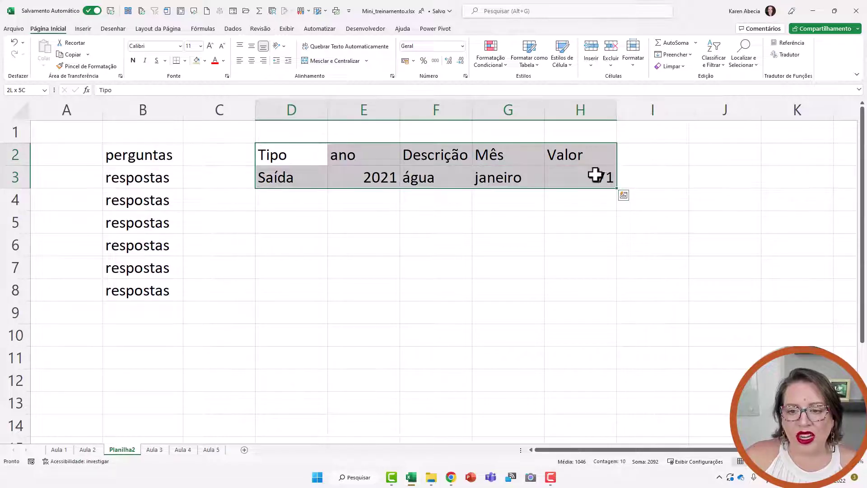
click(315, 217)
drag(289, 155, 601, 185)
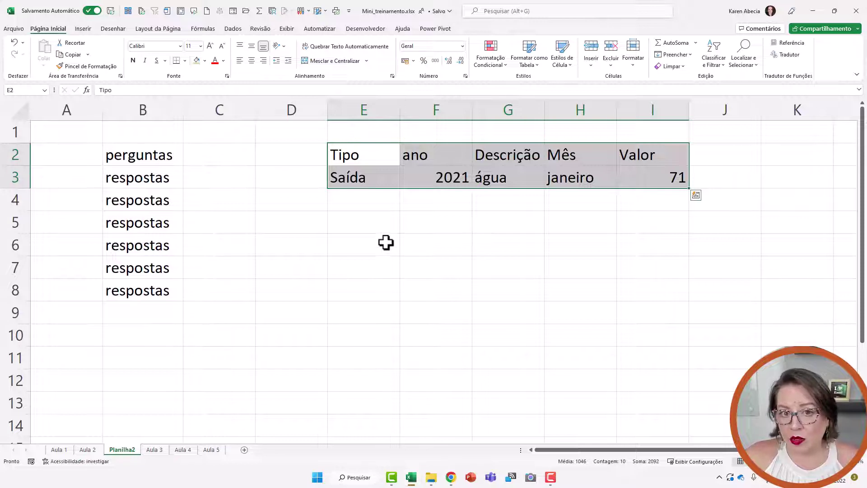
drag(360, 189, 313, 190)
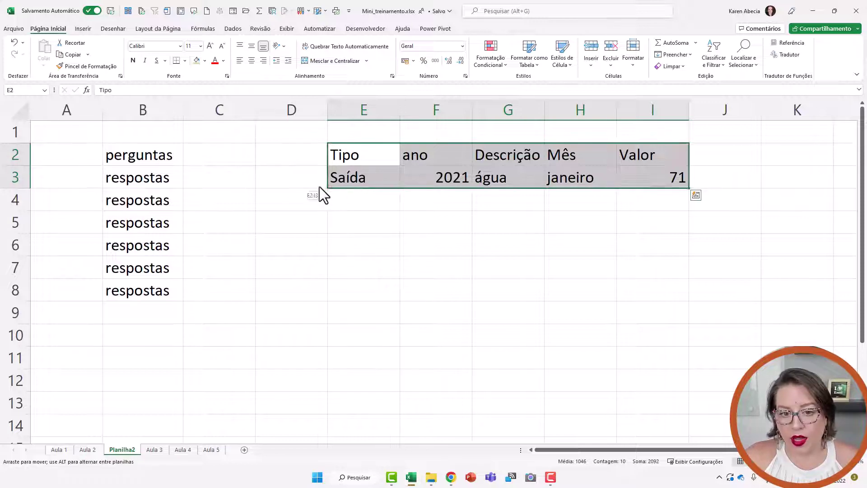
click(290, 248)
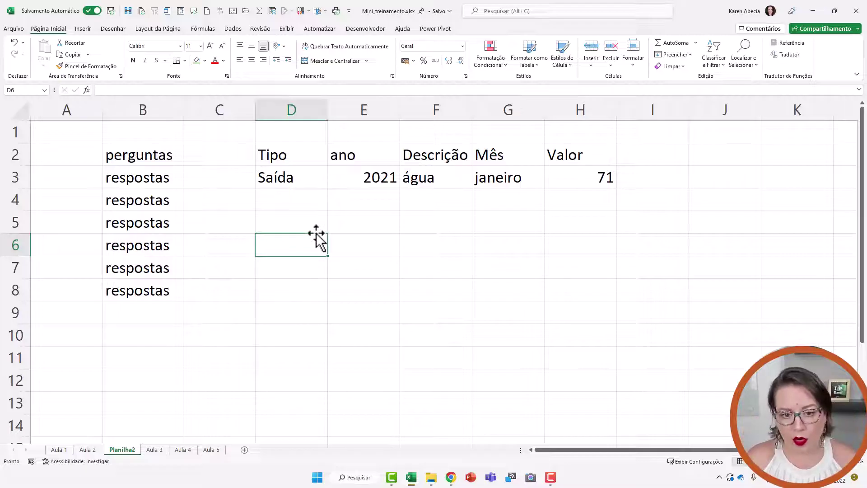
click(320, 220)
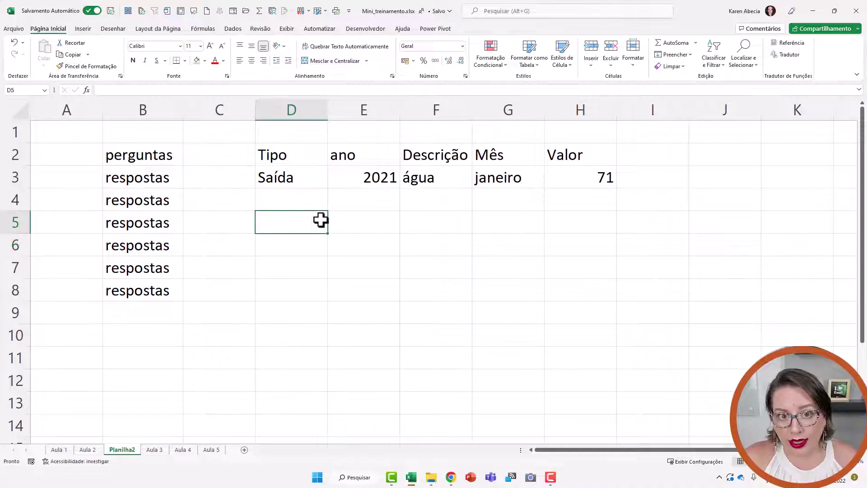
drag(366, 136, 362, 174)
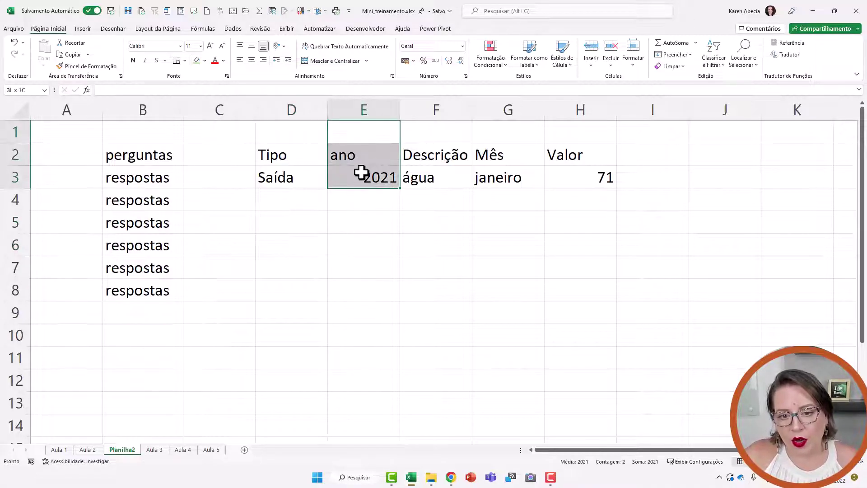
drag(540, 144, 508, 190)
- Type the heading Data in D5 and the date 1/1/2021 in D6
click(279, 226)
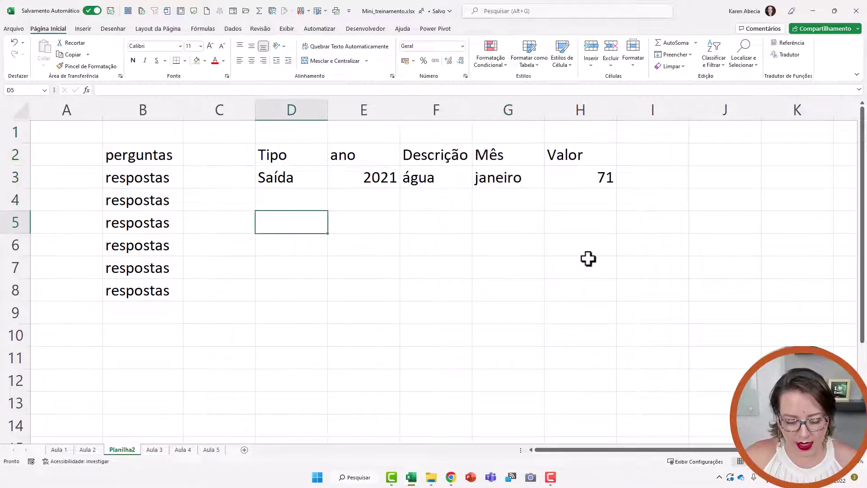
text(Data)
key(Return)
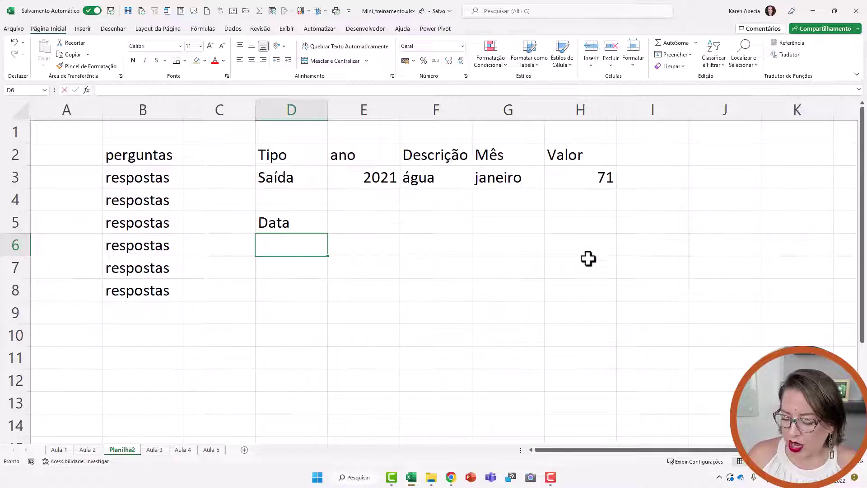
text(1/1/2021)
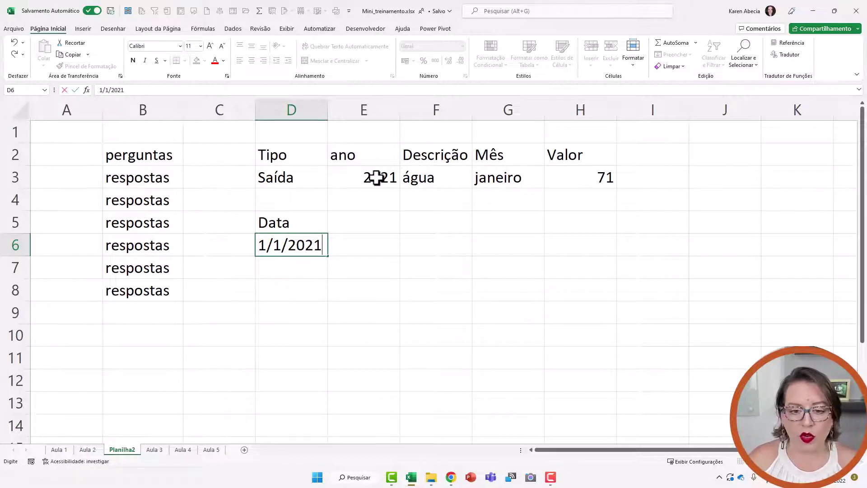
key(Return)
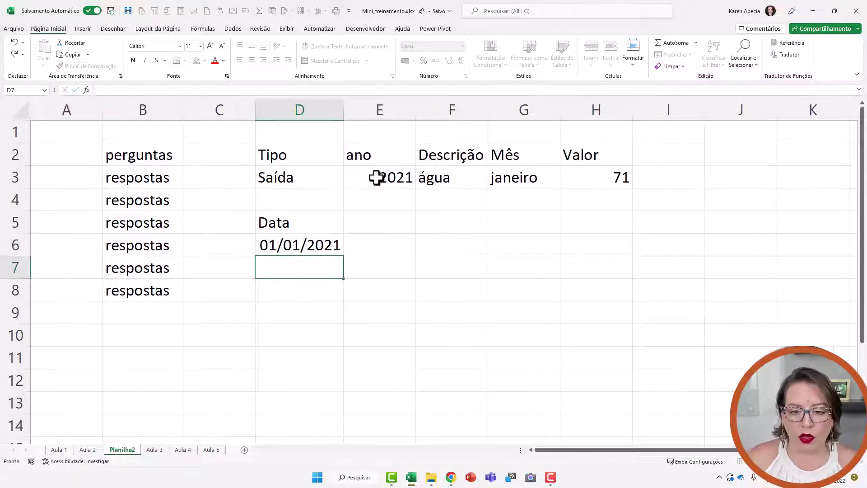
- Move Descrição/água, Valor/71 and Tipo/Saída into E5:G6 beside Data, leaving ano and Mês behind
click(385, 222)
drag(436, 165, 439, 178)
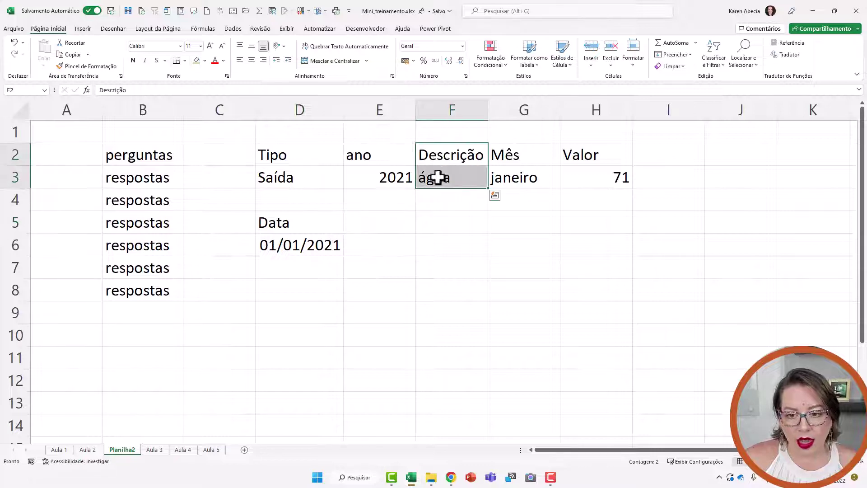
drag(371, 242, 371, 265)
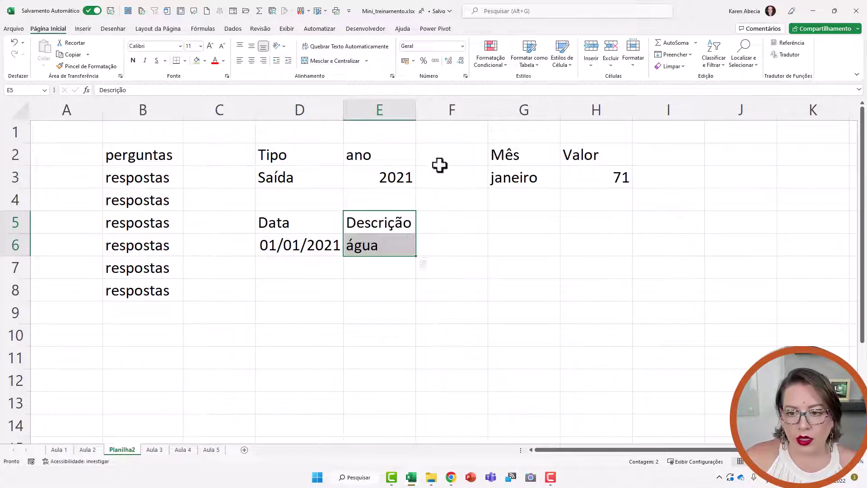
mouse_move(567, 164)
mouse_down()
mouse_move(568, 185)
mouse_move(586, 186)
mouse_move(581, 193)
mouse_move(452, 256)
mouse_up()
click(586, 190)
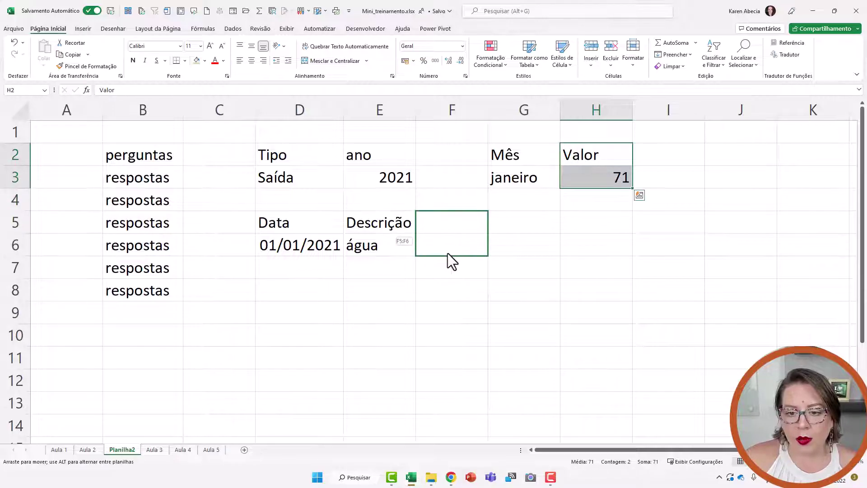
mouse_move(314, 163)
mouse_down()
mouse_move(310, 188)
mouse_move(541, 253)
mouse_up()
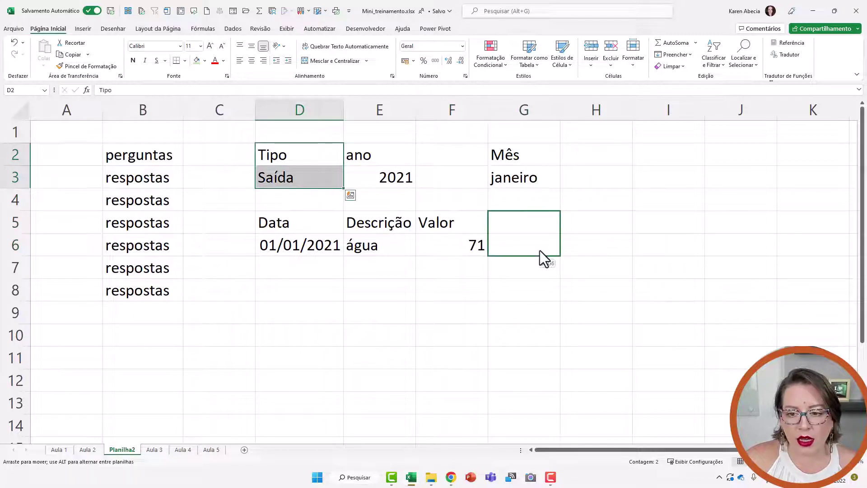
click(538, 290)
click(597, 232)
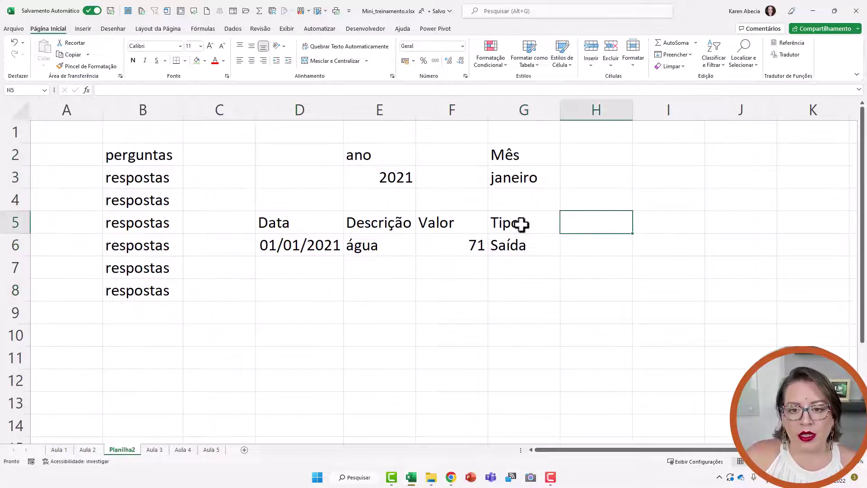
drag(389, 154, 518, 170)
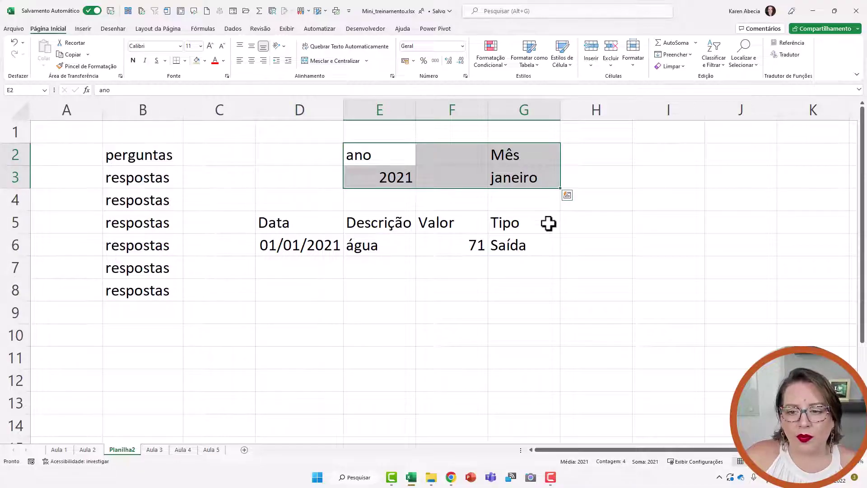
- Type mês in H5 and ano in I5 to extend the row 5 headings
click(608, 222)
text(mês)
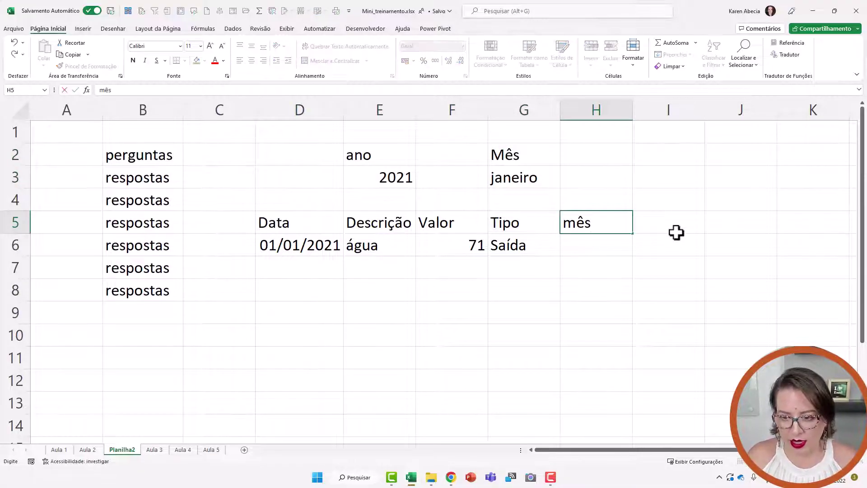
click(676, 232)
text(ano)
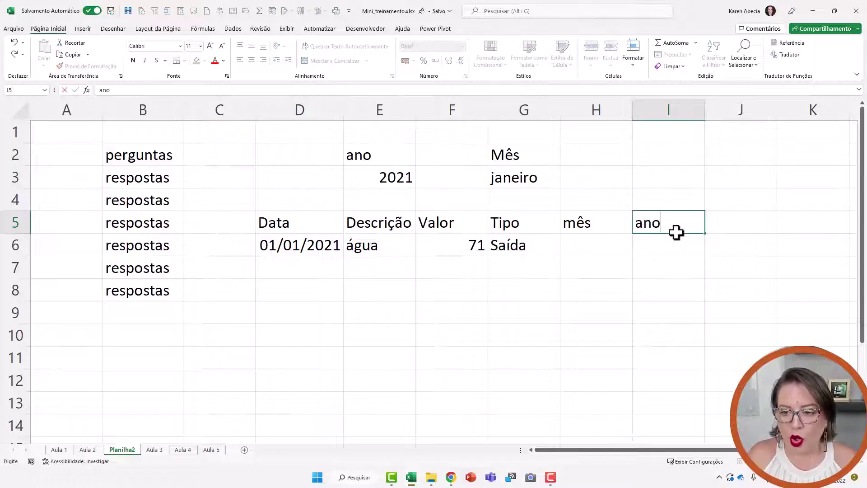
key(Return)
click(618, 245)
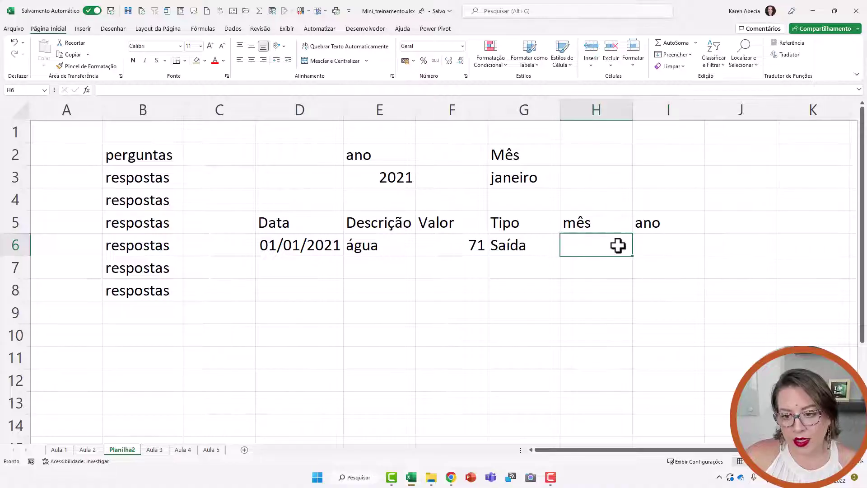
ctrl+scroll(852, 474, up, 1)
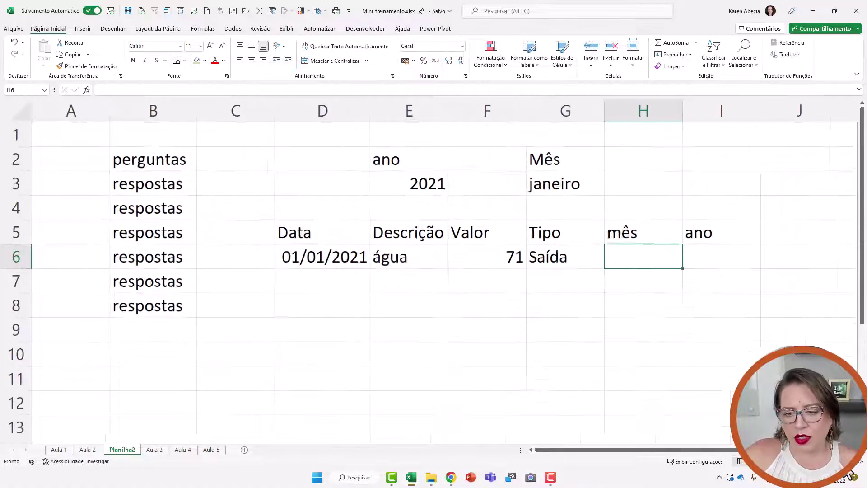
ctrl+scroll(856, 467, up, 1)
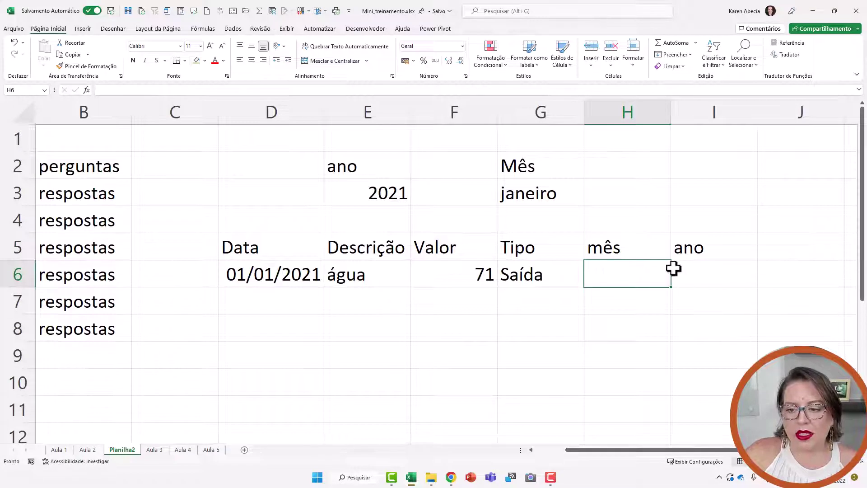
drag(647, 253, 696, 274)
click(572, 311)
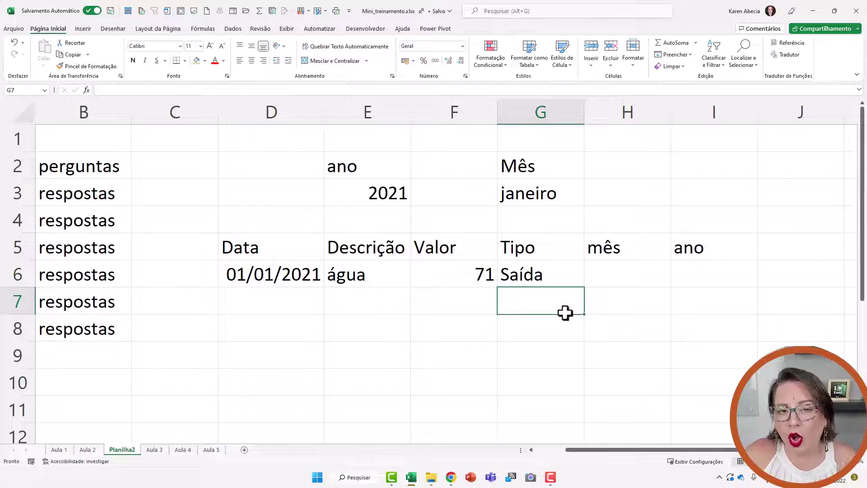
- Enter =MÊS(D6) in H6, which returns 1
click(612, 277)
text(=)
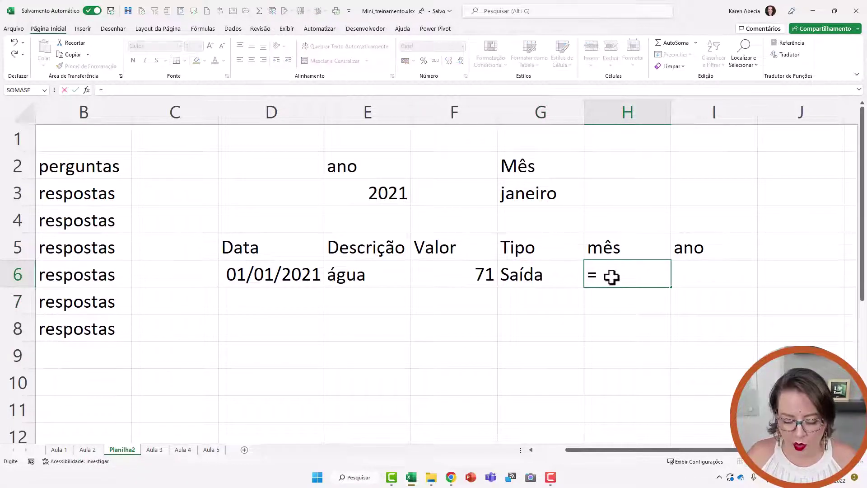
text(m)
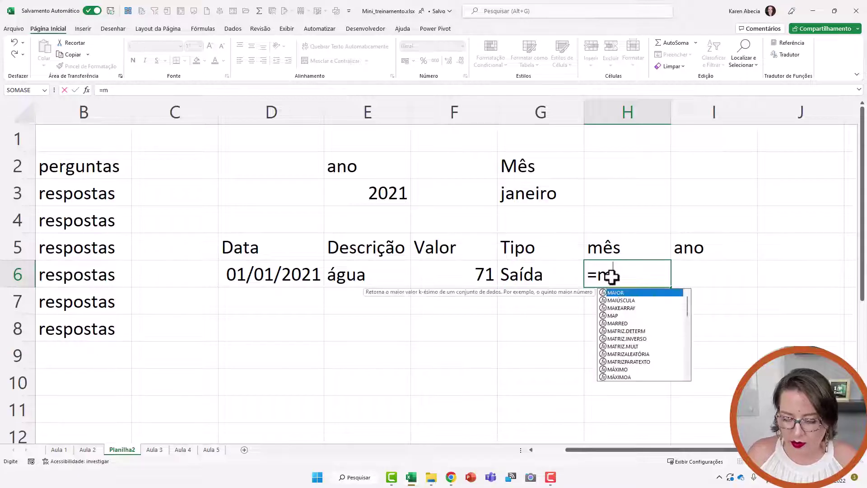
text(ês)
key(Tab)
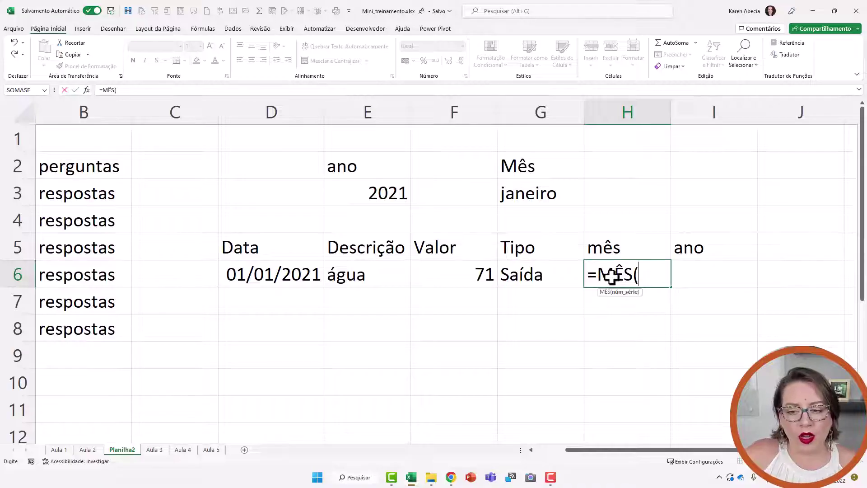
click(271, 276)
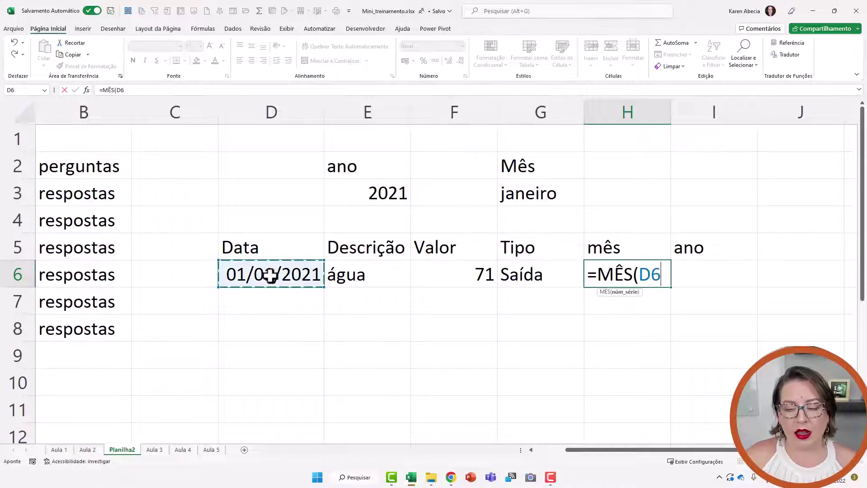
text())
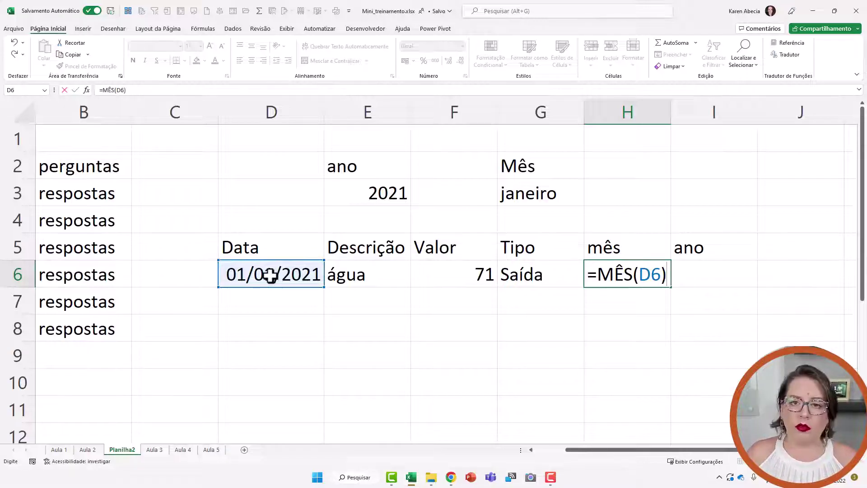
key(Return)
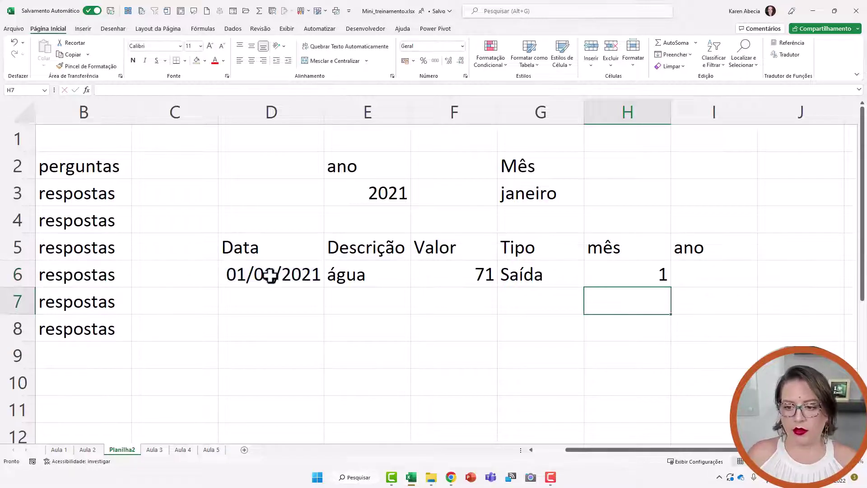
- Change the D6 date to 01/06/2021 so the month formula shows 6
click(702, 272)
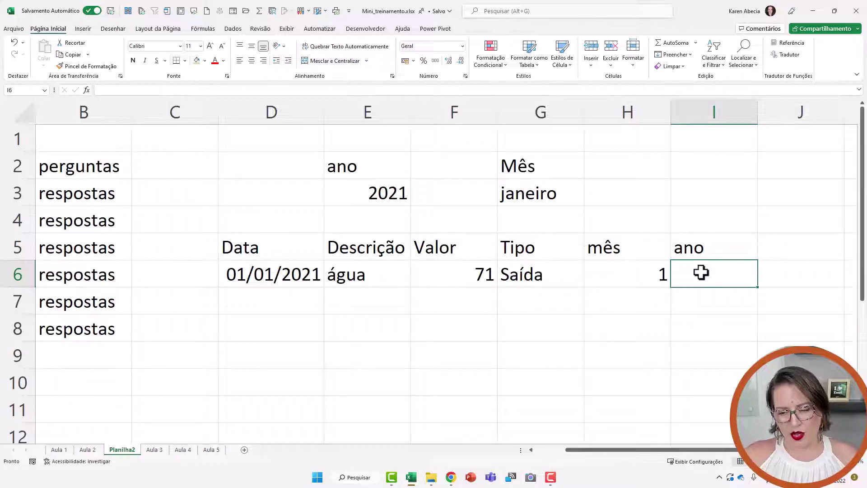
double_click(281, 274)
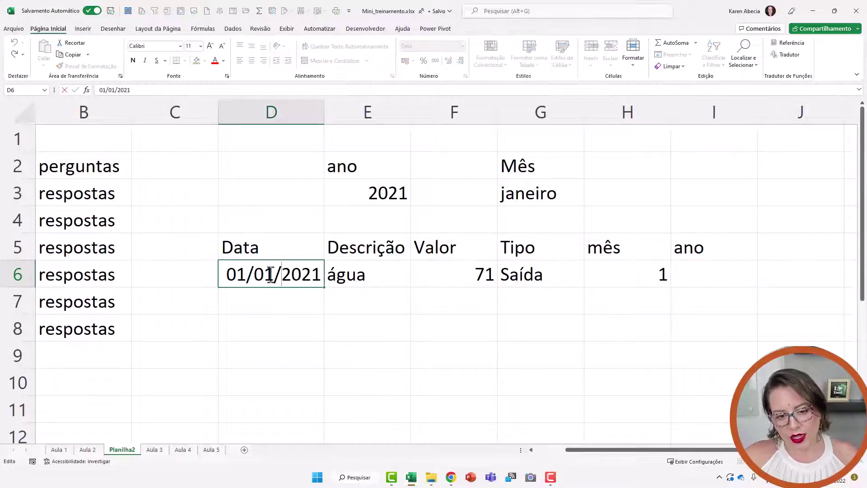
drag(268, 274, 276, 274)
text(6)
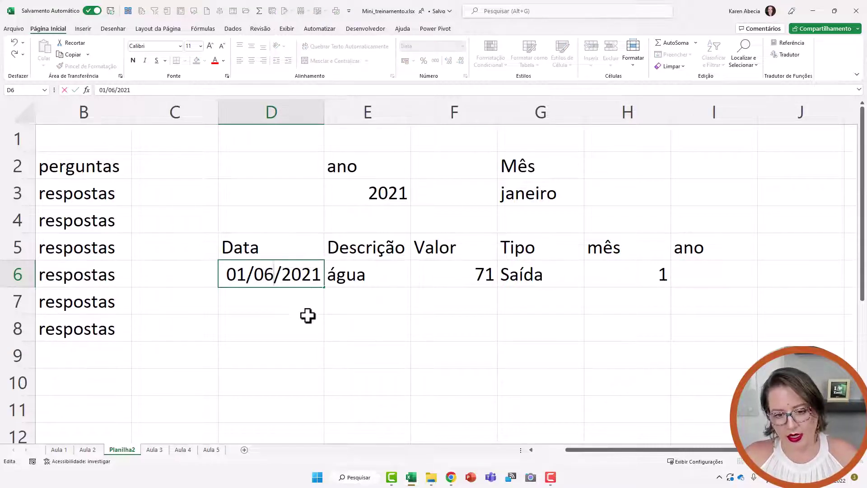
click(308, 317)
click(599, 273)
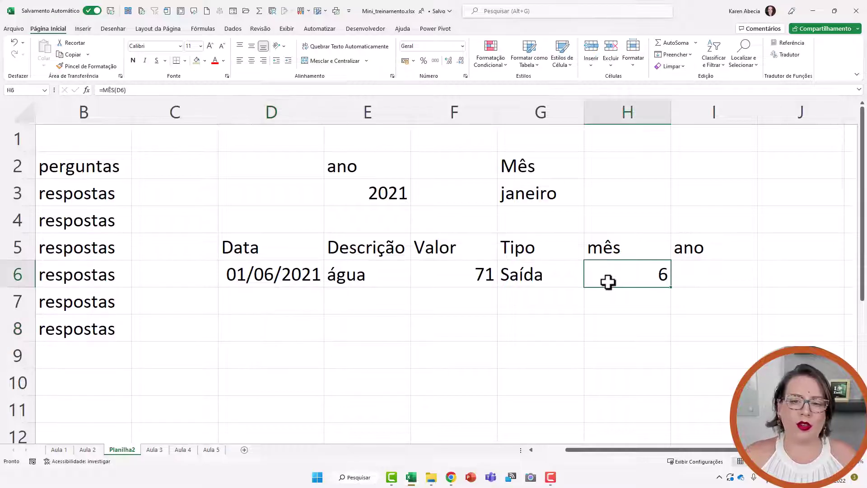
- Enter =ANO(D6) in I6 so it returns 2021
click(693, 276)
text(=ANO()
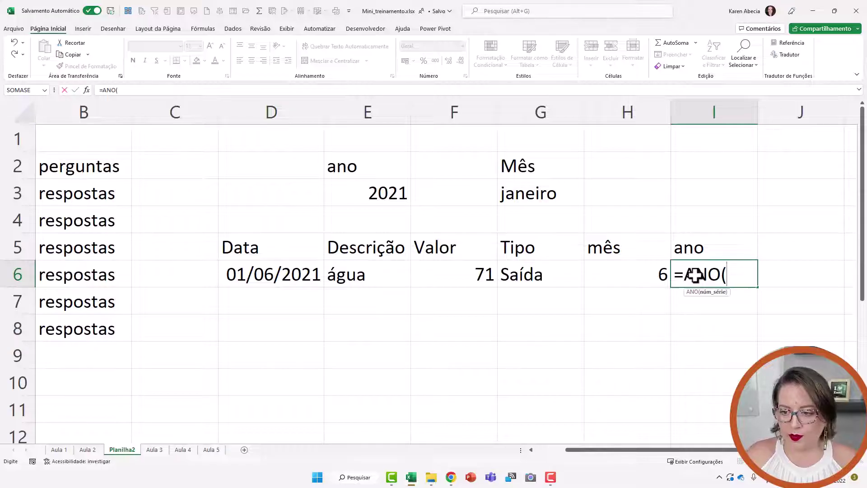
click(291, 274)
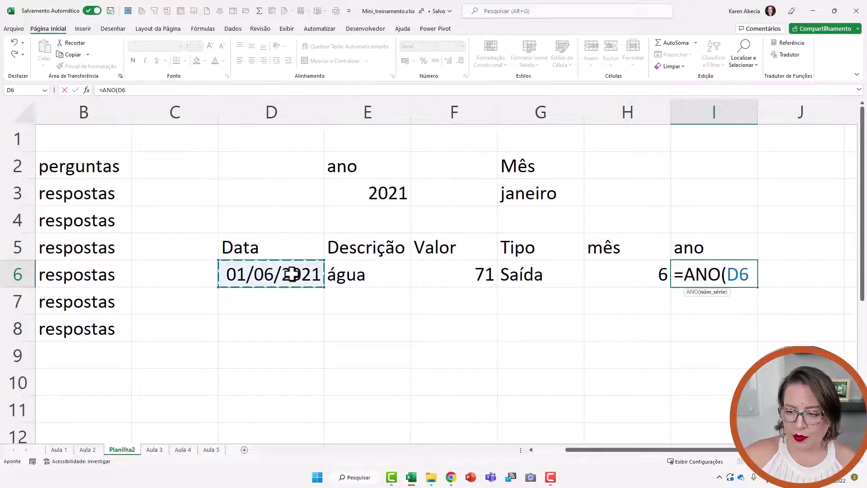
text())
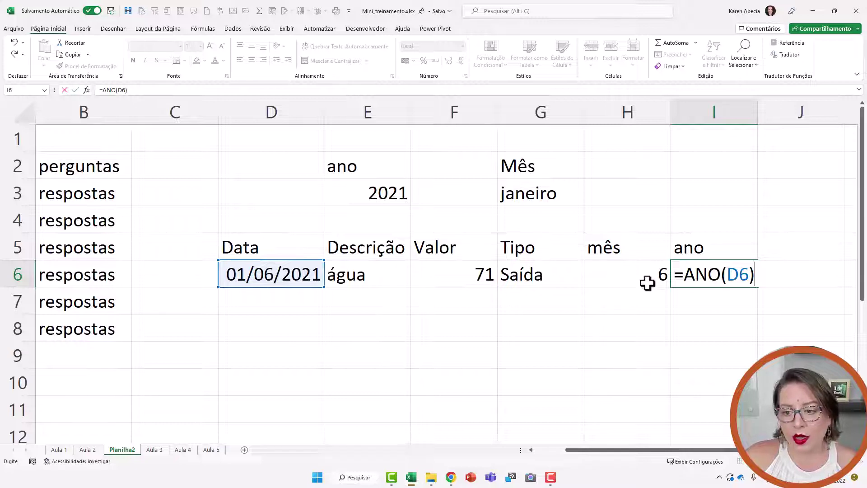
click(726, 276)
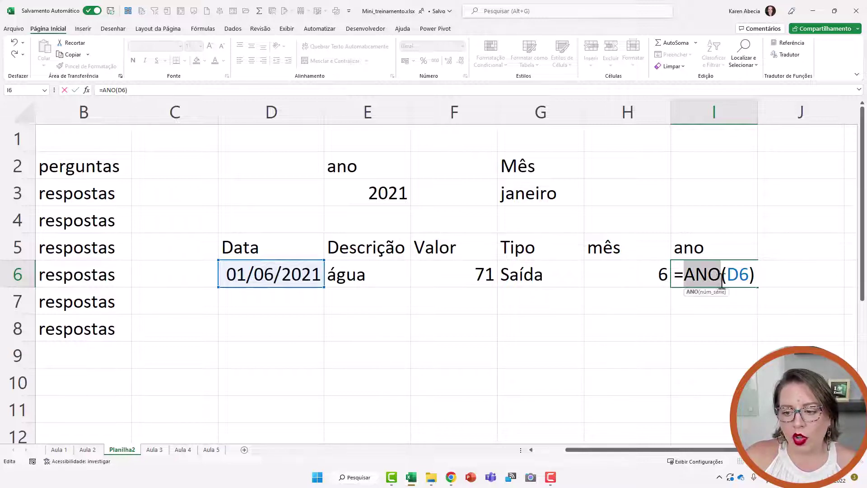
key(Return)
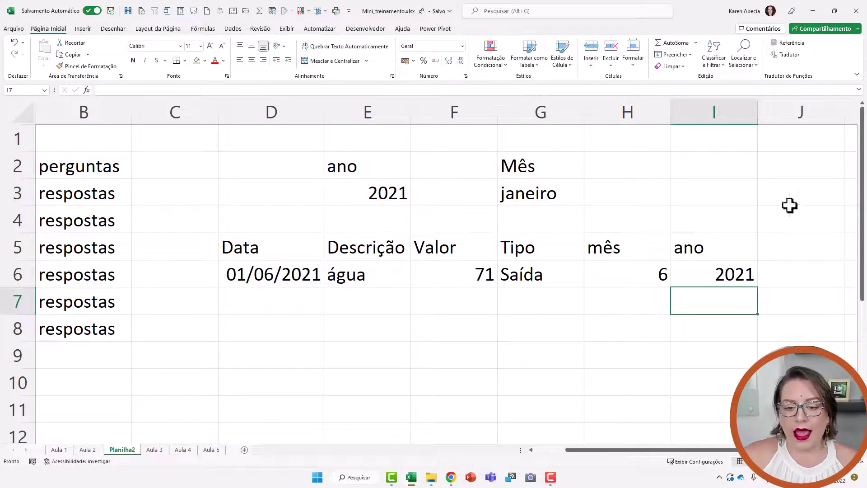
mouse_move(290, 276)
mouse_down()
mouse_move(686, 257)
mouse_move(721, 296)
mouse_up()
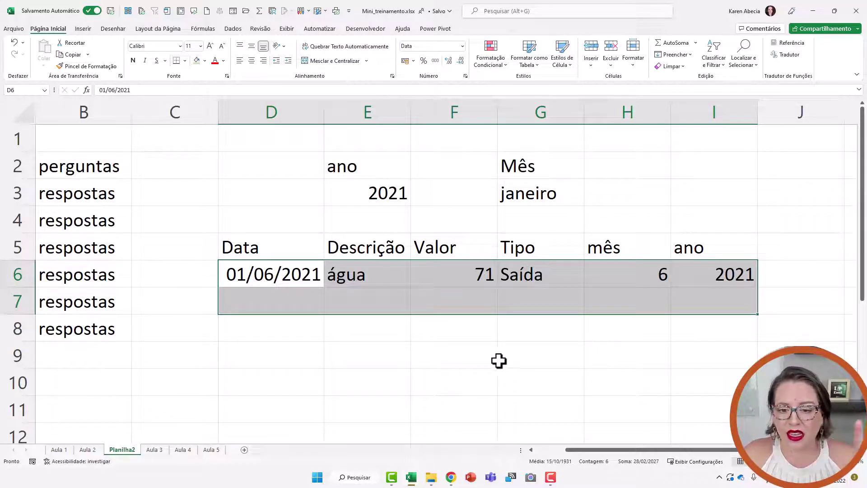
- Paste January's amounts from Aula 2 B3:B11 into Planilha2 F7:F15 and autofit column F
click(415, 344)
drag(296, 300, 703, 293)
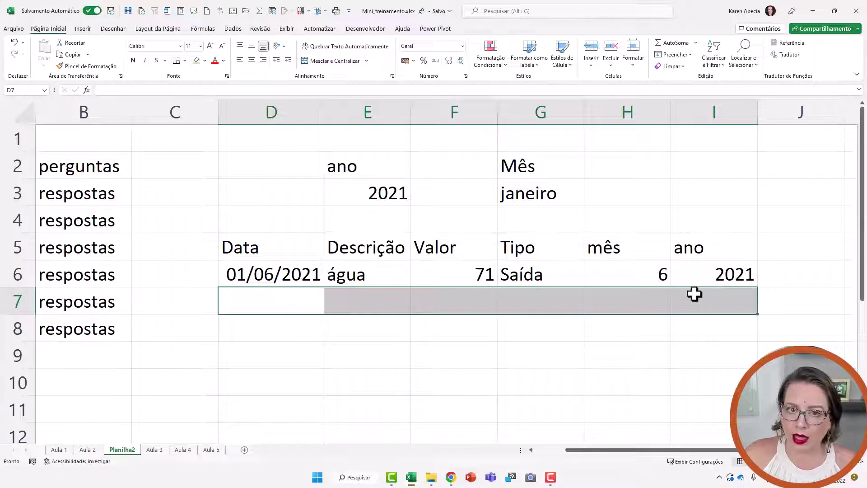
click(88, 450)
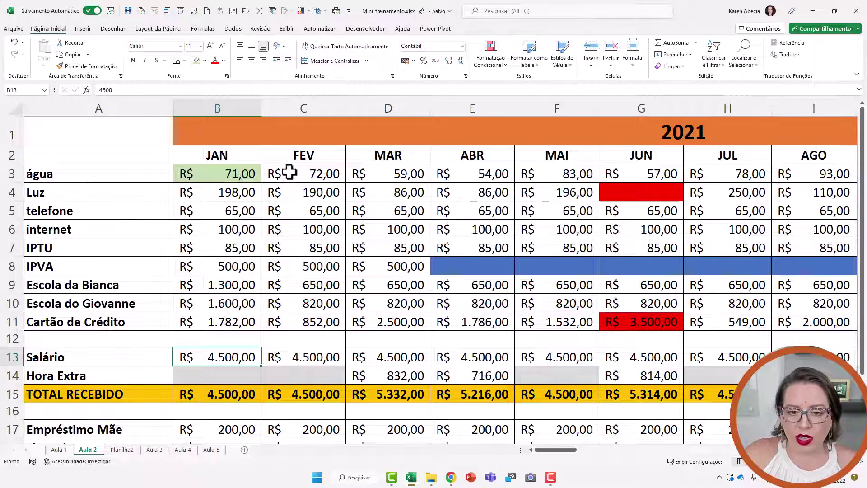
click(290, 172)
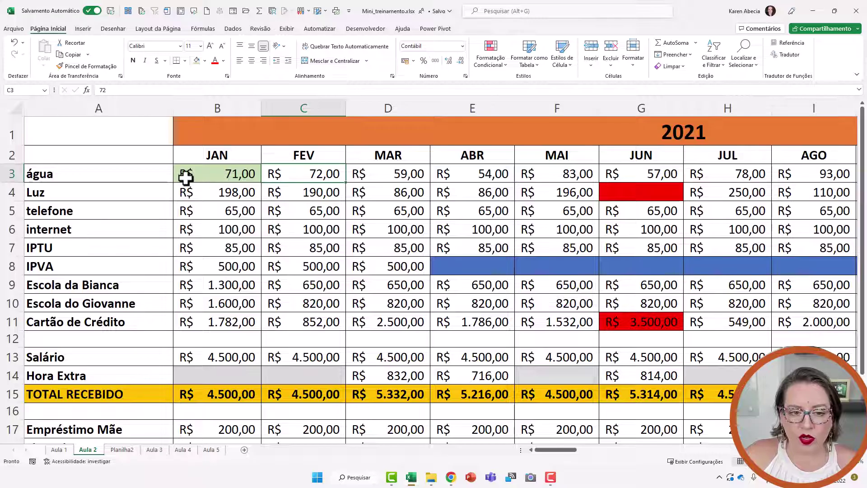
drag(185, 178, 205, 319)
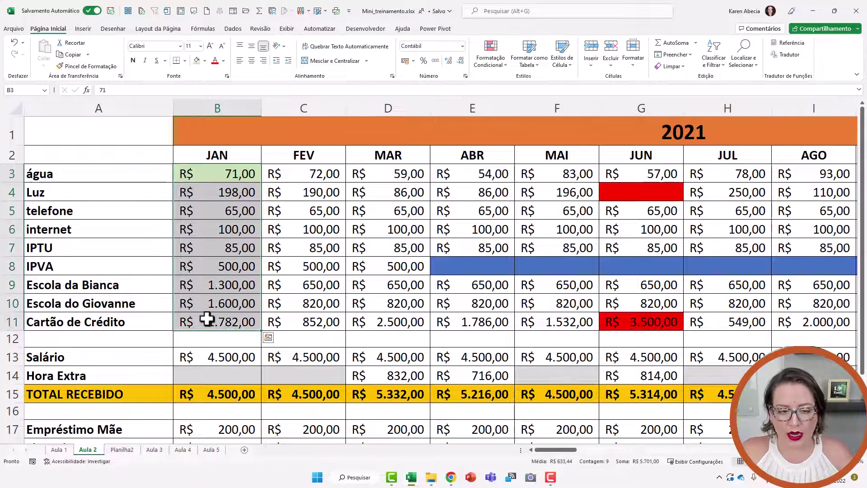
key(ctrl+c)
click(122, 450)
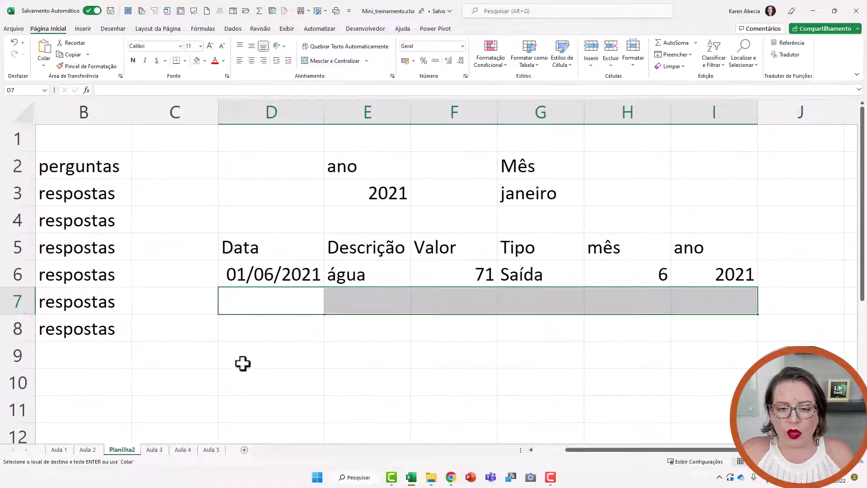
click(447, 294)
key(ctrl+v)
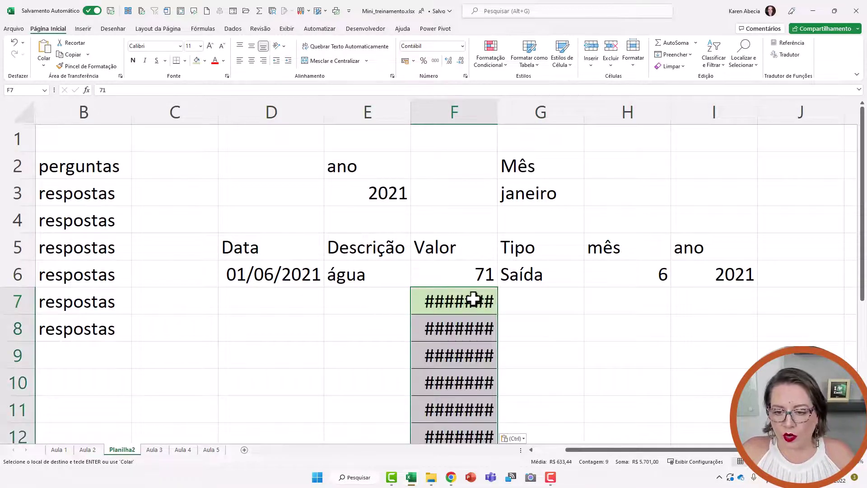
ctrl+scroll(472, 297, down, 1)
ctrl+scroll(472, 298, down, 1)
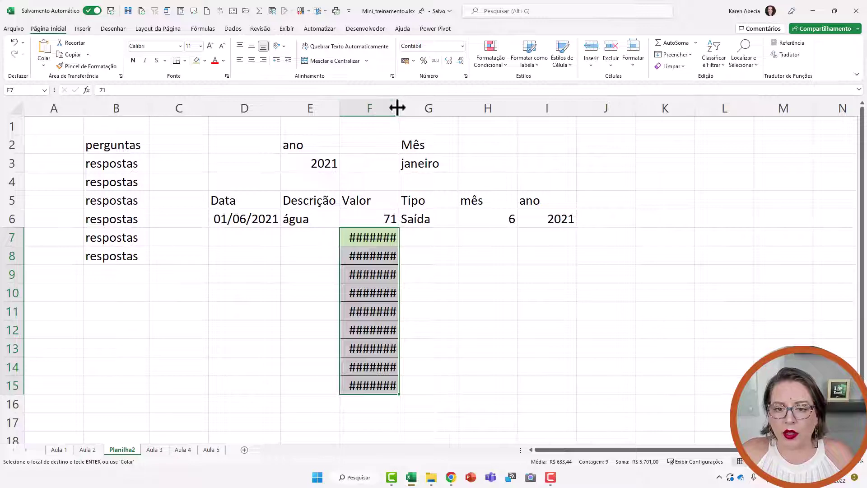
double_click(397, 107)
- Set D6 to 01/01/2021 and copy that date down through D15
click(246, 236)
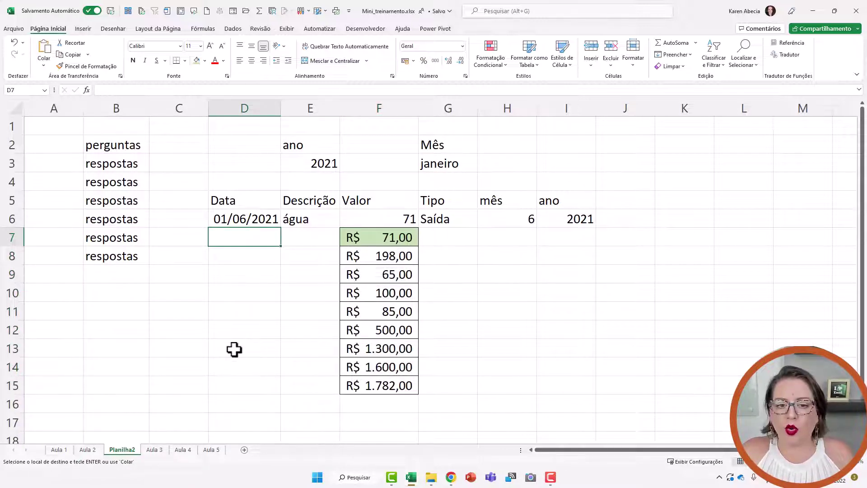
click(257, 219)
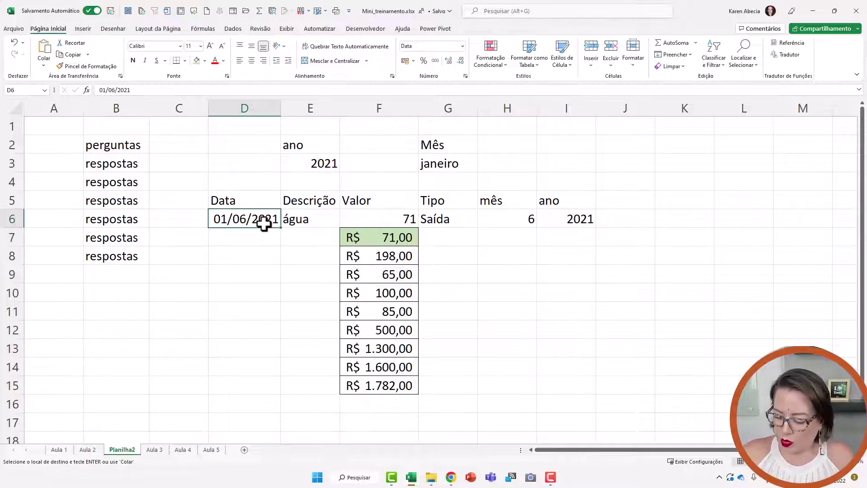
text(1/0)
text(1)
key(Return)
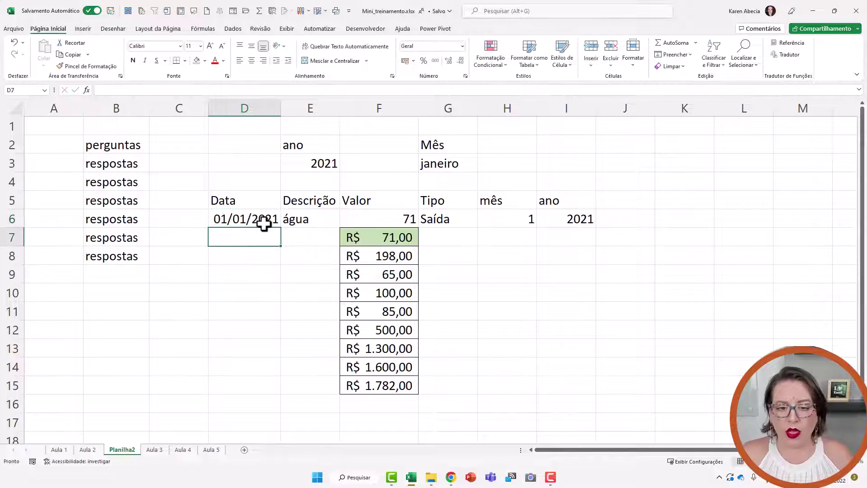
click(264, 223)
key(ctrl+c)
drag(264, 222, 246, 386)
key(Return)
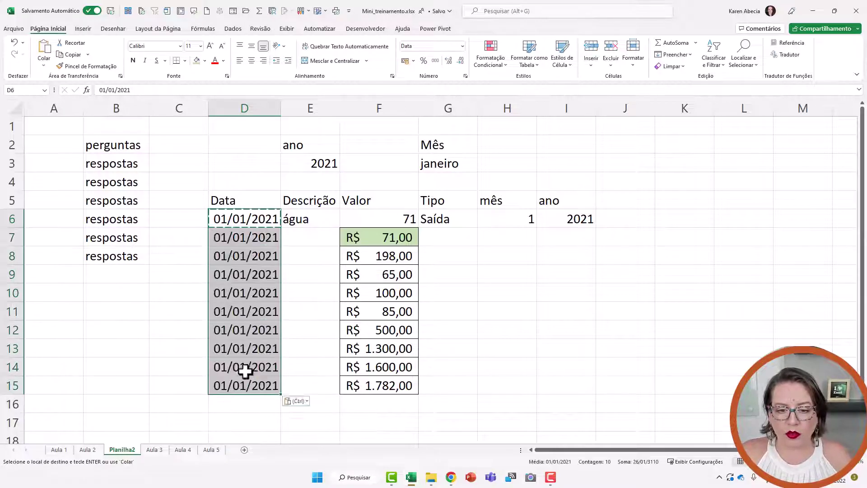
- Copy the expense names from Aula 2 into Planilha2 E7:E15 under Descrição
click(82, 451)
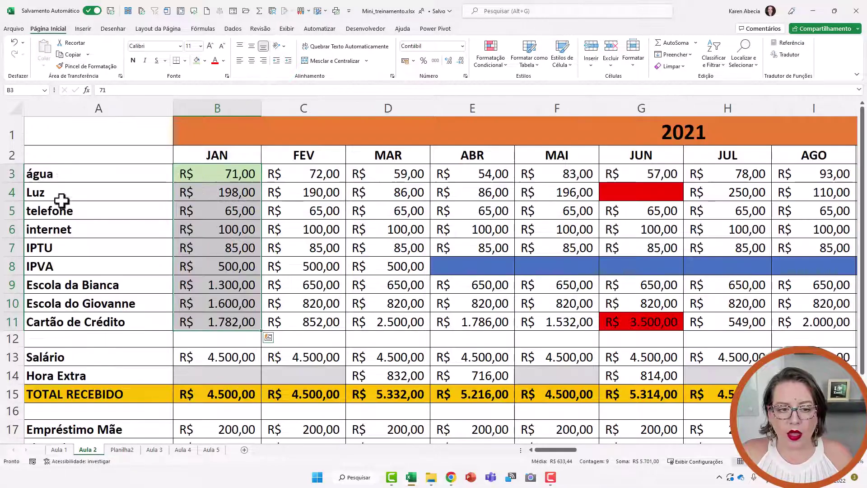
drag(74, 175, 94, 317)
click(179, 338)
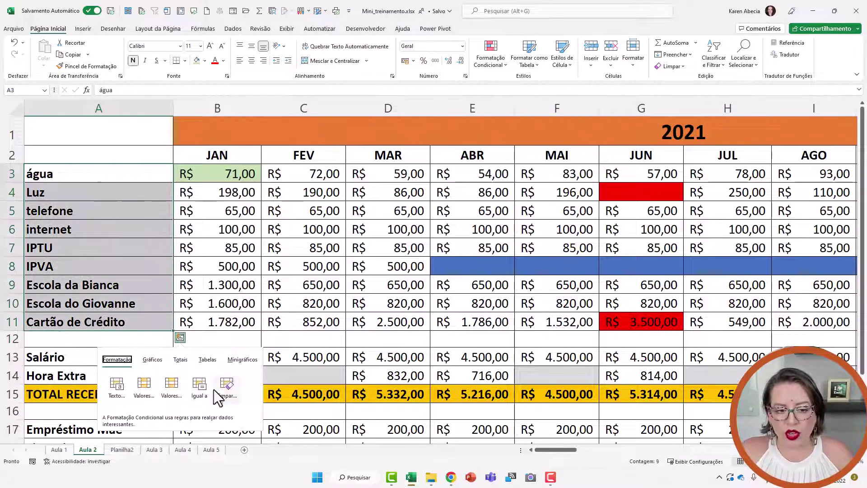
click(118, 209)
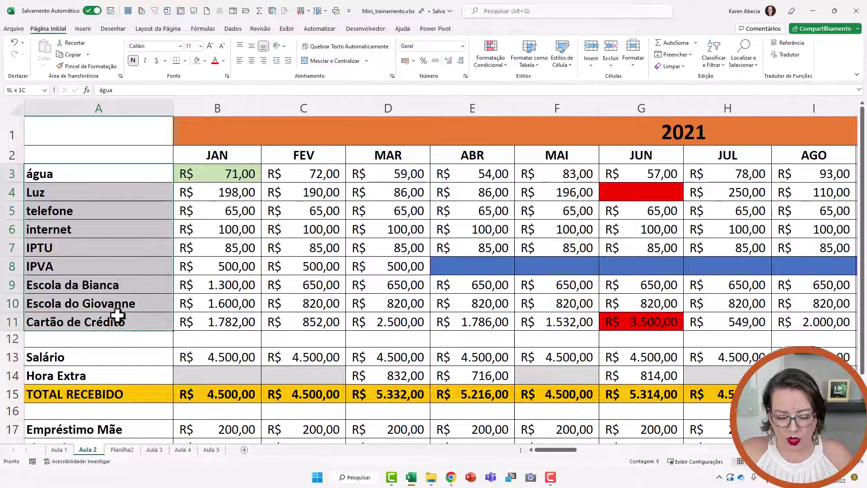
drag(117, 286, 151, 328)
key(ctrl+c)
click(122, 449)
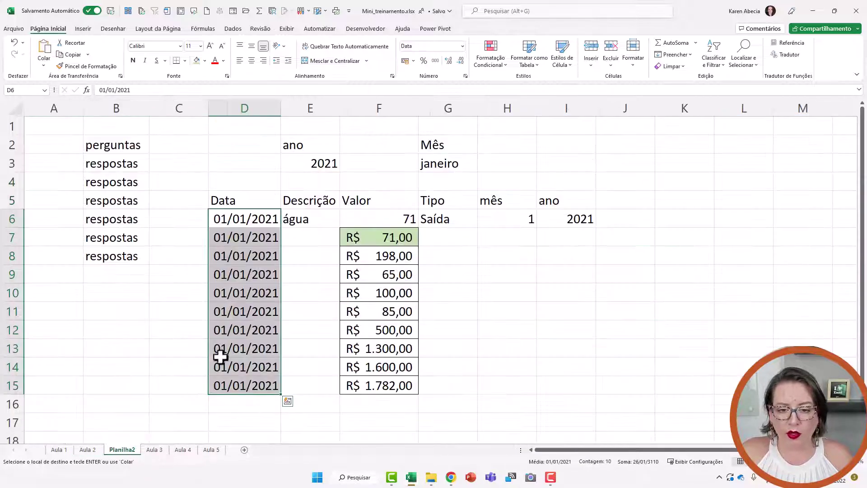
click(303, 221)
key(ctrl+v)
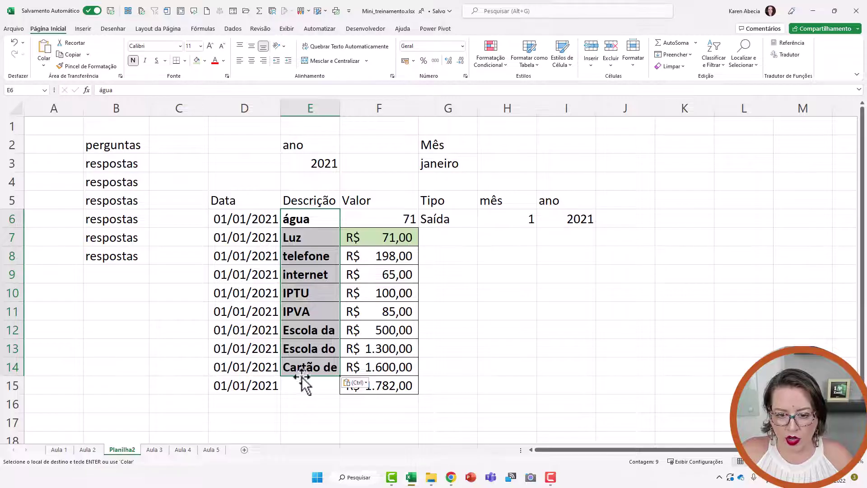
drag(303, 376, 300, 393)
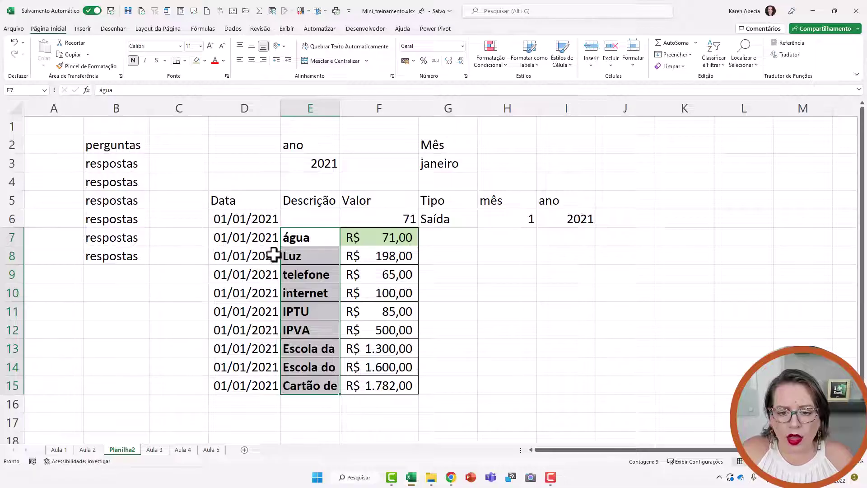
click(452, 291)
- Fill Saída into G7:G15 and the mês and ano formulas into H7:I15
click(444, 235)
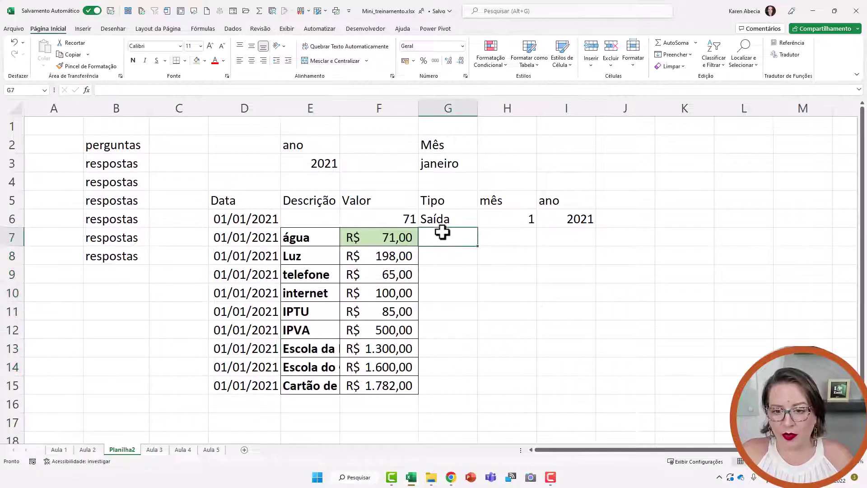
click(451, 219)
key(ctrl+c)
drag(443, 238, 435, 383)
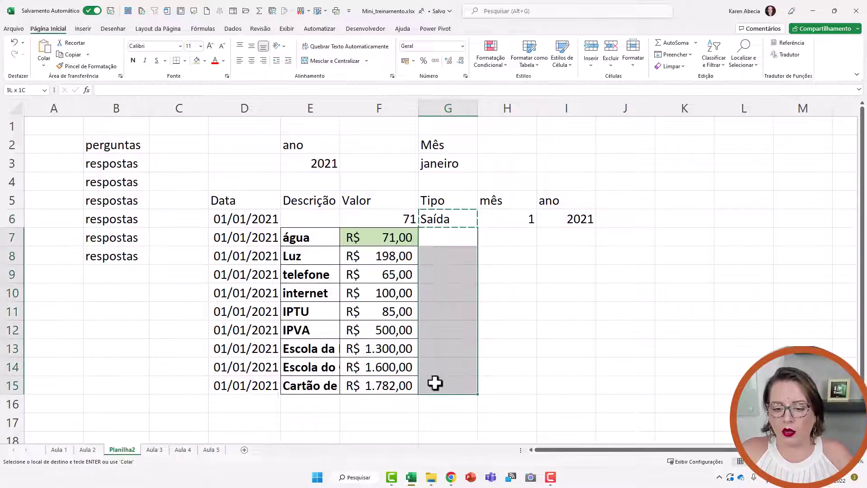
key(ctrl+v)
mouse_move(511, 219)
mouse_down()
mouse_move(542, 219)
mouse_move(547, 392)
mouse_up()
key(ctrl+c)
key(ctrl+v)
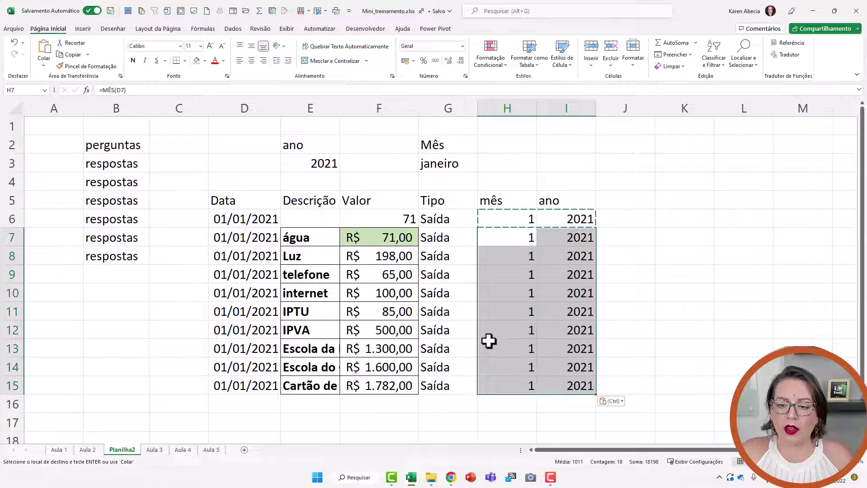
click(674, 351)
- Clear the sample record from row 6 and move the header row D5:I5 into row 6
mouse_move(249, 221)
mouse_down()
mouse_move(497, 208)
mouse_move(569, 219)
mouse_up()
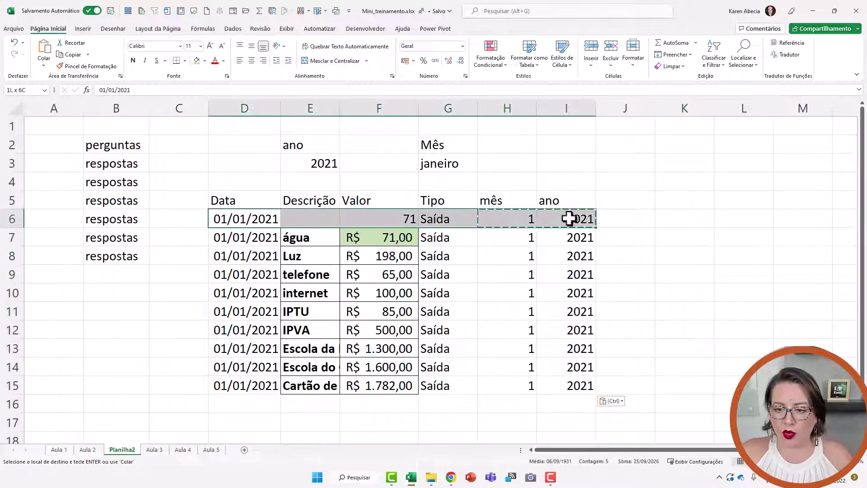
key(Delete)
mouse_move(261, 201)
mouse_down()
mouse_move(595, 200)
mouse_move(596, 219)
mouse_up()
click(633, 279)
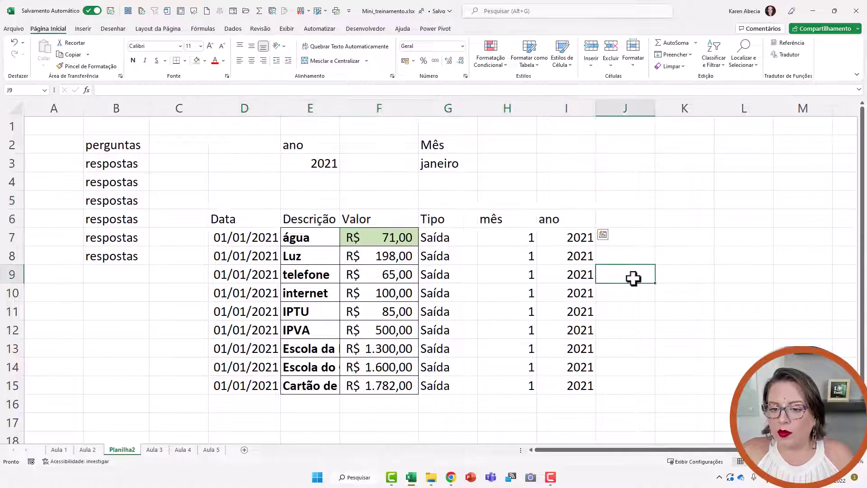
drag(246, 219, 571, 380)
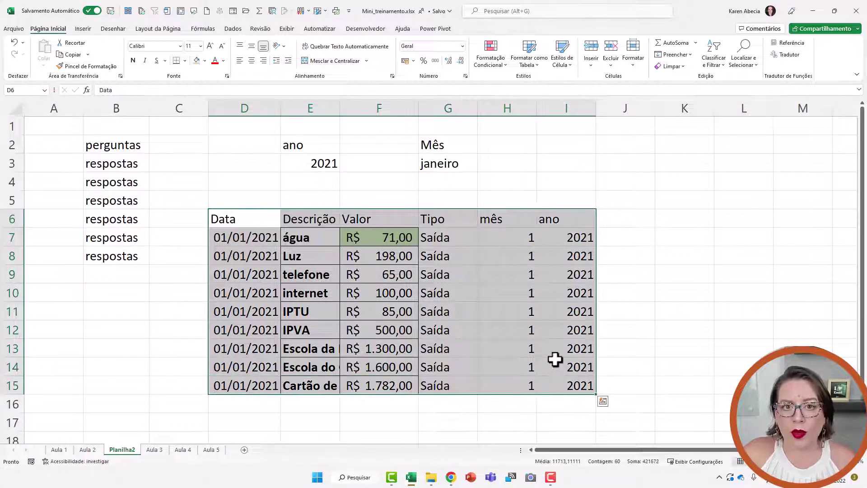
- Apply borders to the Planilha2 table
click(185, 62)
click(204, 141)
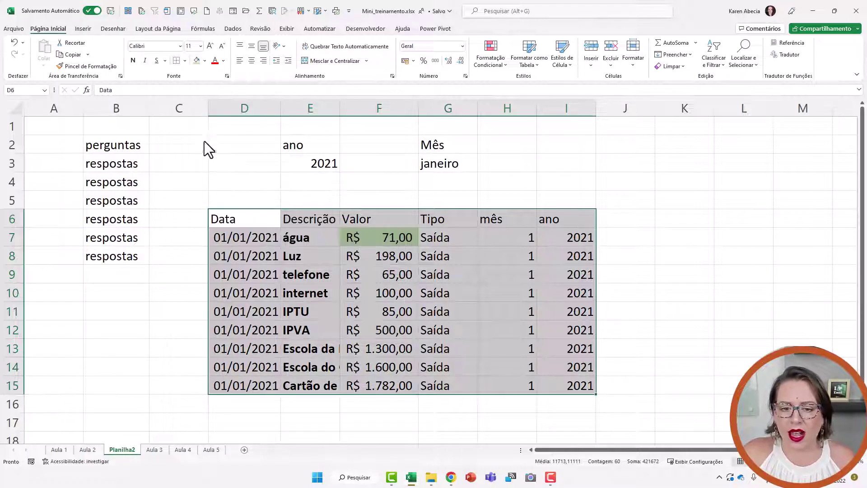
click(628, 294)
- Autofit column E so names like Escola do Giovanne and Cartão de Crédito show fully
click(85, 449)
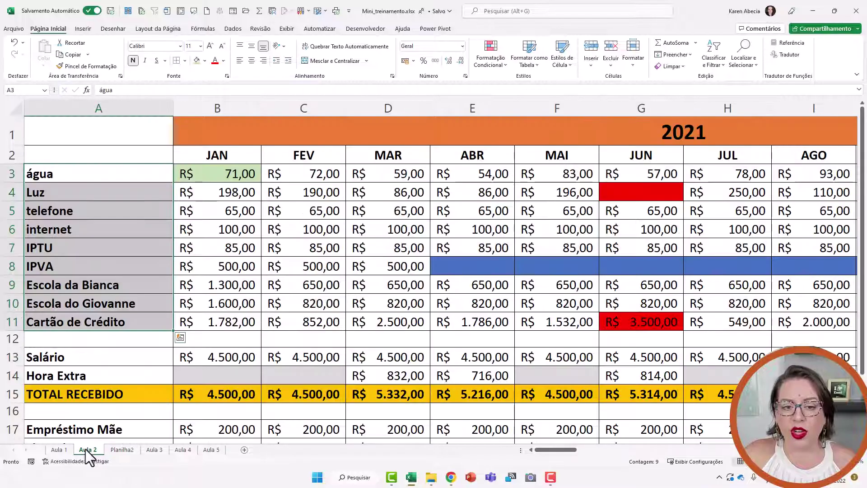
mouse_move(130, 136)
mouse_down()
mouse_move(492, 281)
mouse_move(544, 335)
mouse_up()
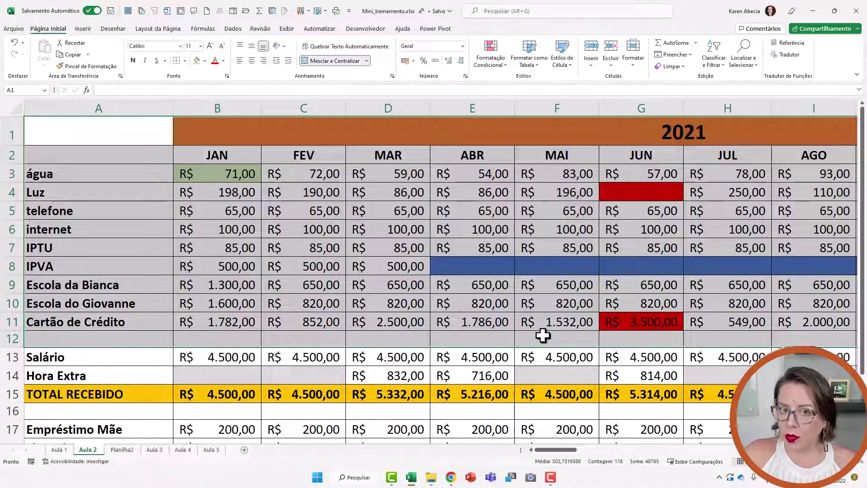
click(543, 336)
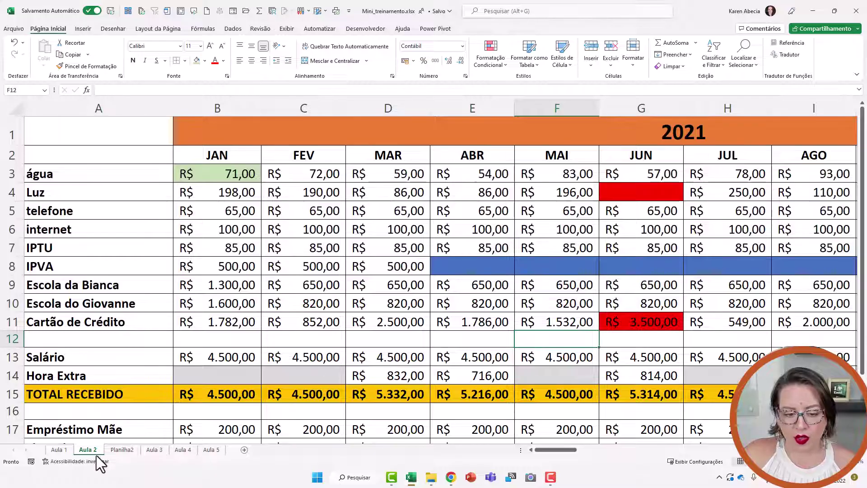
click(126, 450)
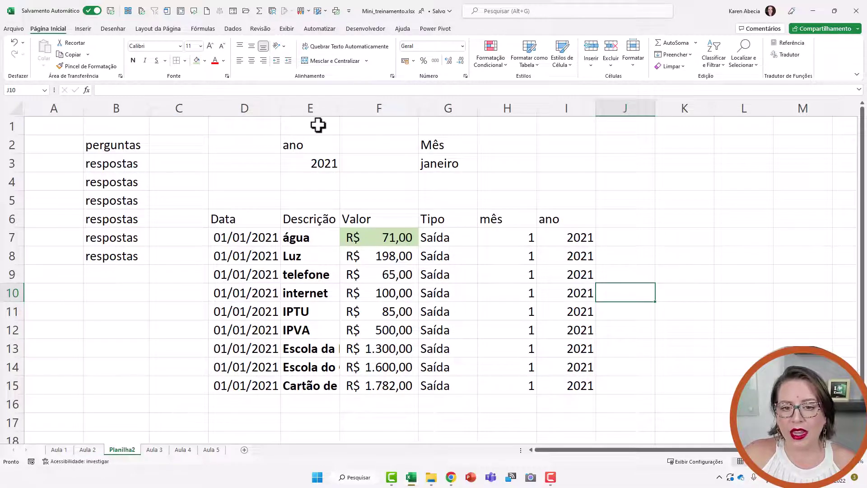
double_click(340, 109)
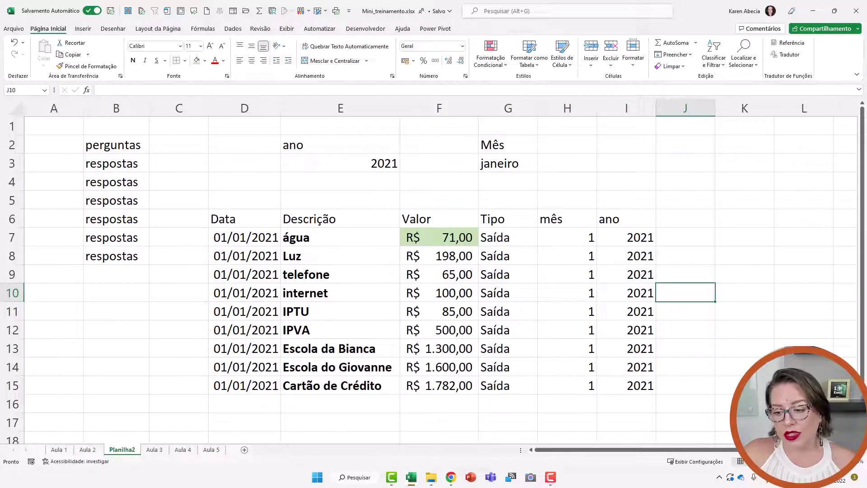
scroll(591, 292, down, 2)
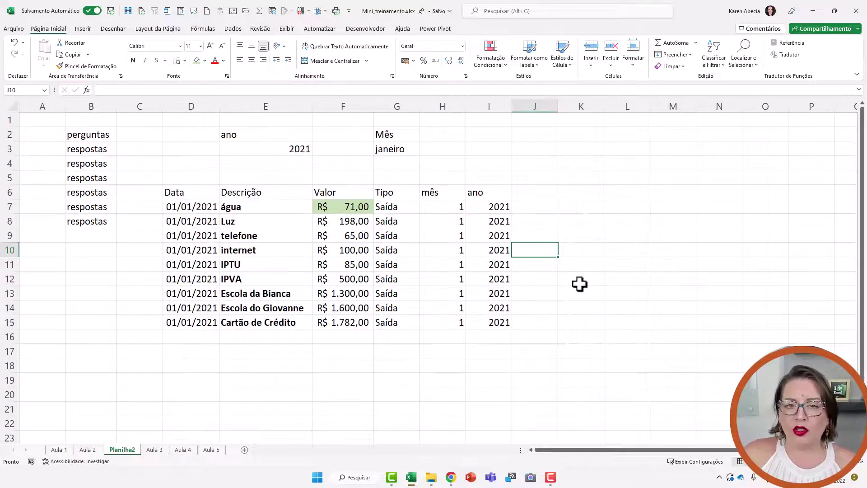
click(337, 350)
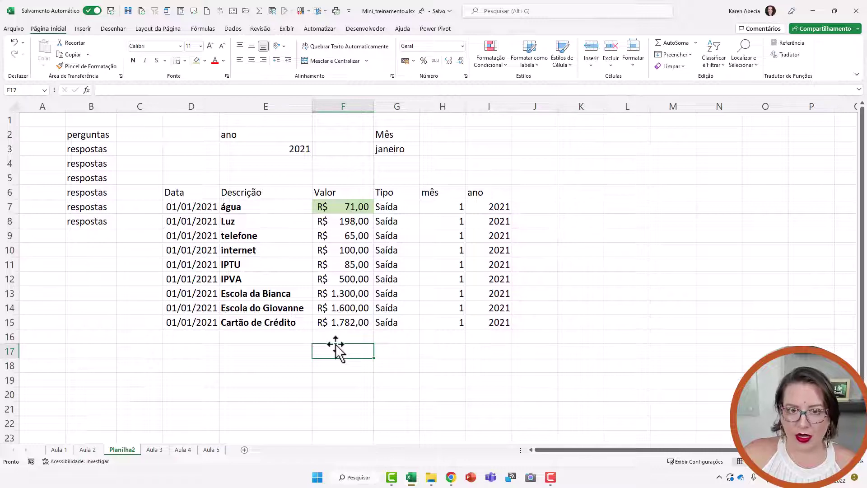
click(343, 294)
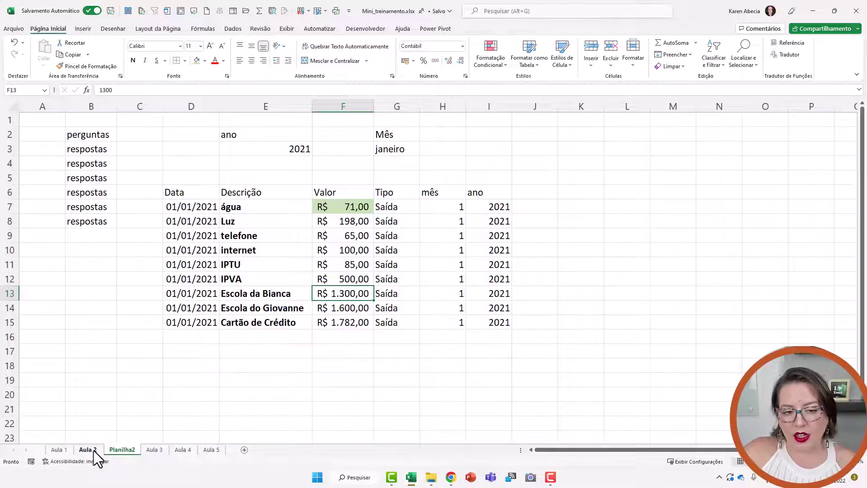
- Duplicate the January rows D7:I15 starting at D16
drag(212, 205, 480, 324)
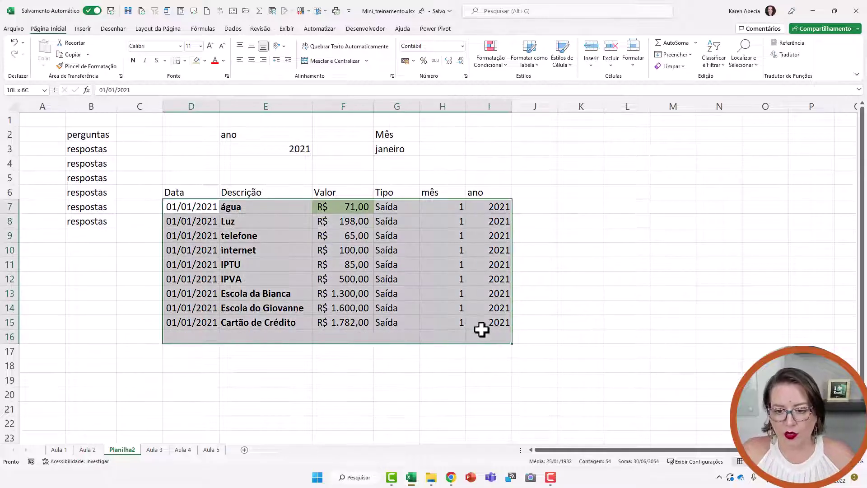
key(ctrl+c)
click(205, 338)
key(ctrl+v)
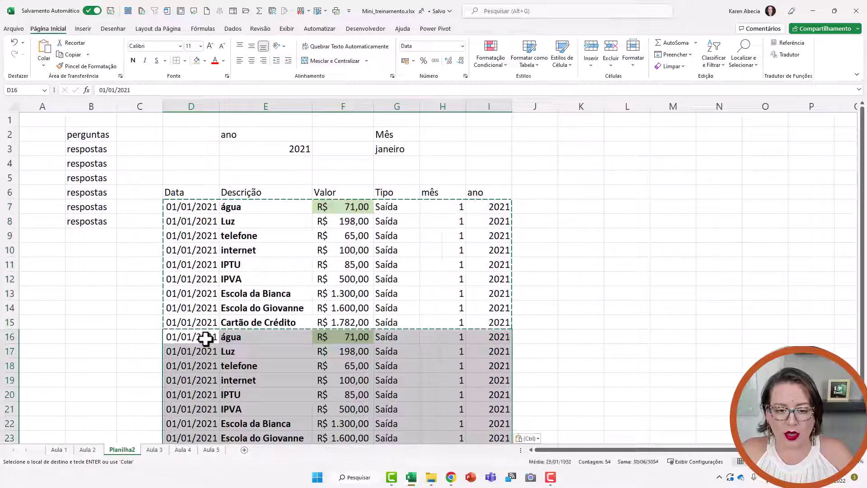
- Date the copied rows 01/02/2021, filling from D16 down to D24
click(204, 338)
text(1/2/)
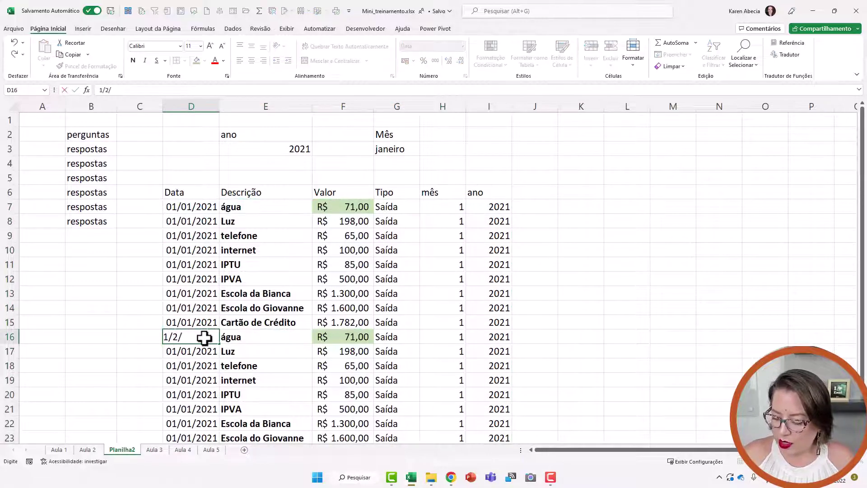
text(2021)
key(Return)
scroll(242, 310, down, 1)
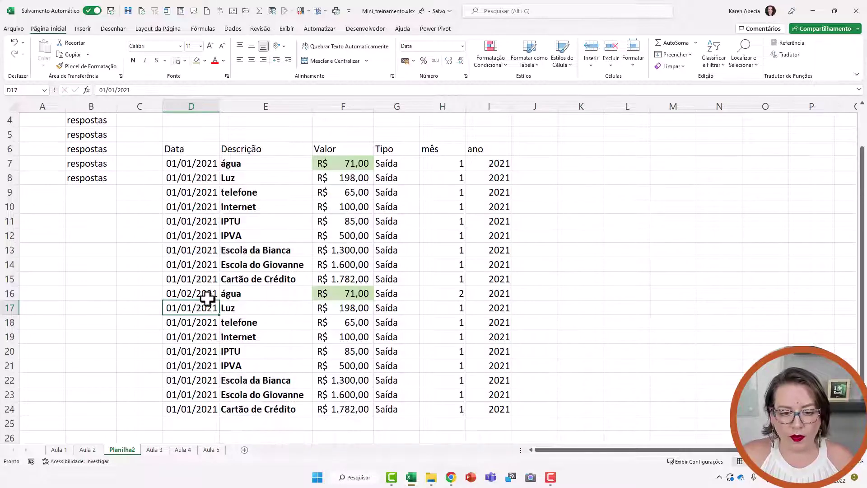
click(200, 294)
key(ctrl+c)
drag(201, 295, 205, 407)
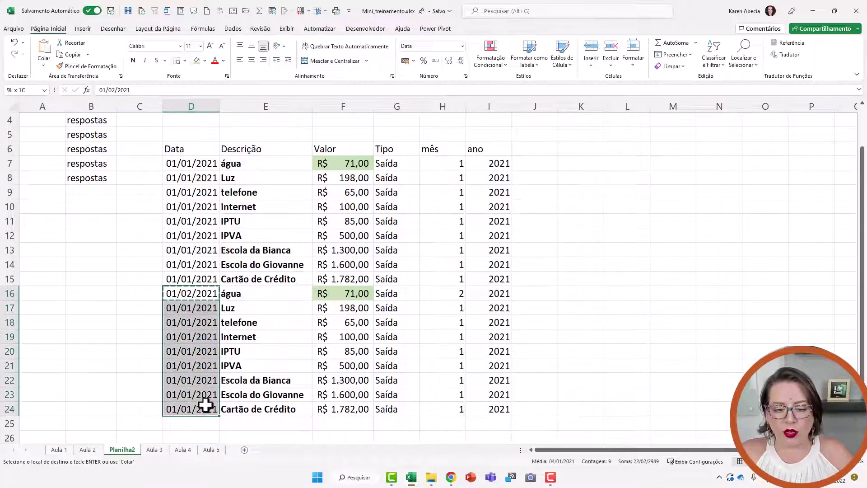
key(ctrl+v)
- Set February's água amount in F16 to 85
click(343, 296)
text(85)
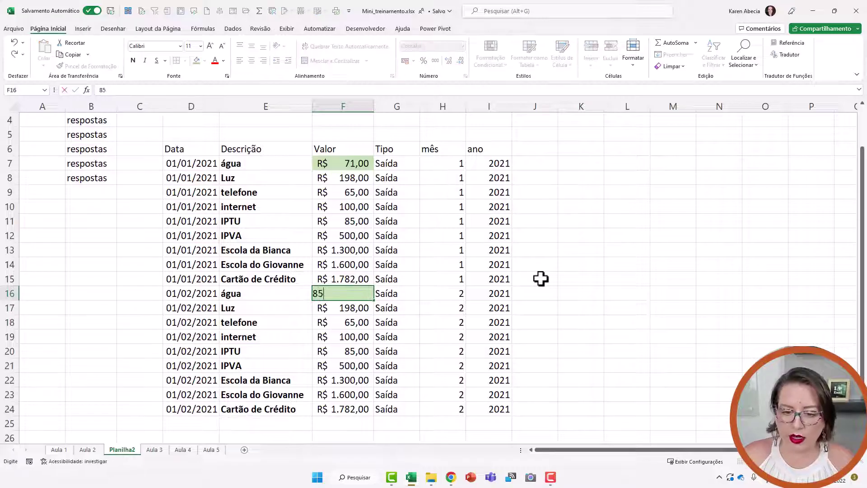
key(Return)
- Review the Salário and Hora Extra rows on the Aula 2 sheet
click(262, 423)
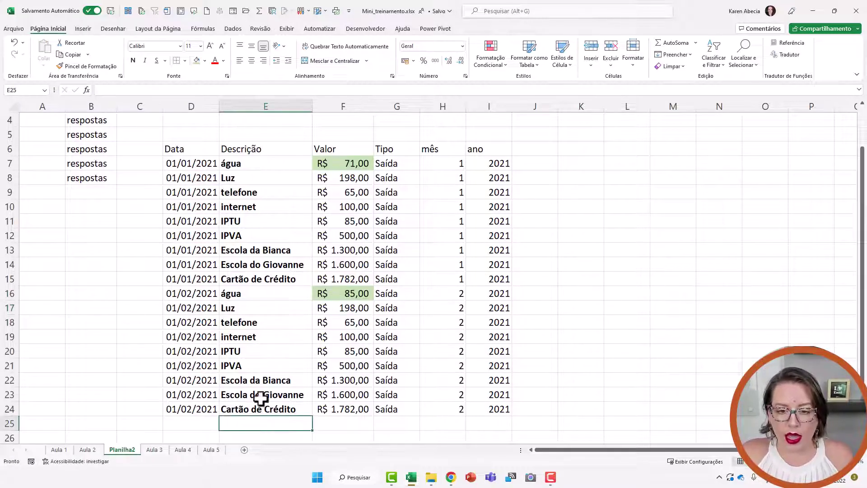
scroll(269, 339, down, 1)
scroll(276, 339, down, 1)
click(181, 336)
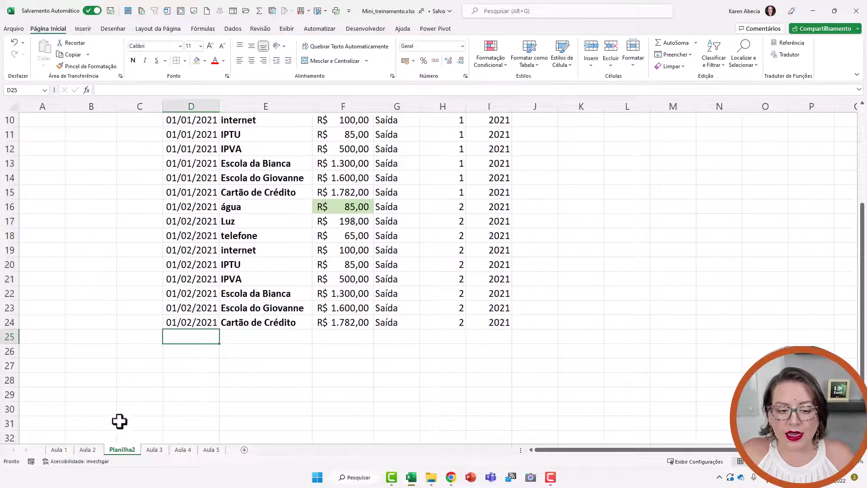
click(95, 449)
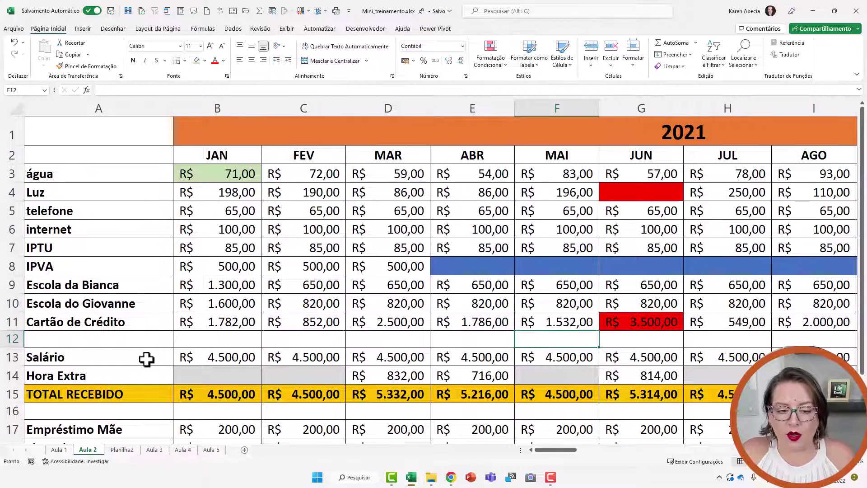
drag(148, 357, 202, 375)
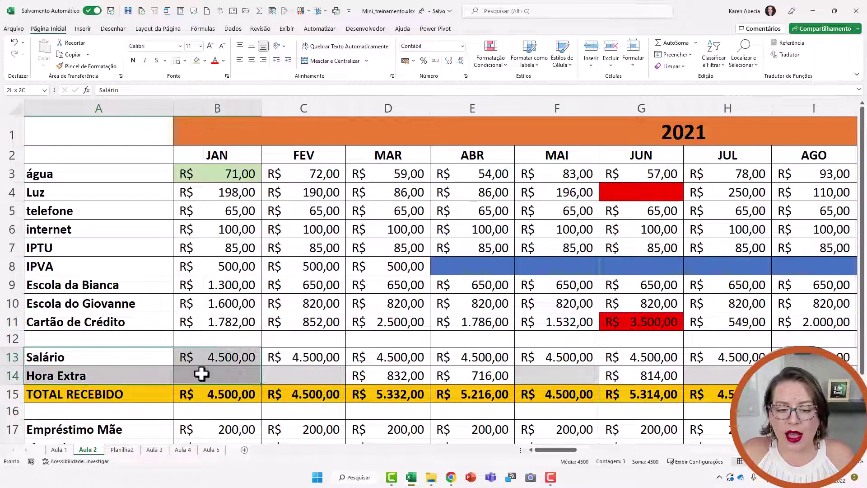
- Enter income descriptions salário in E25 and horas extras in E26 on Planilha2
click(122, 449)
click(244, 338)
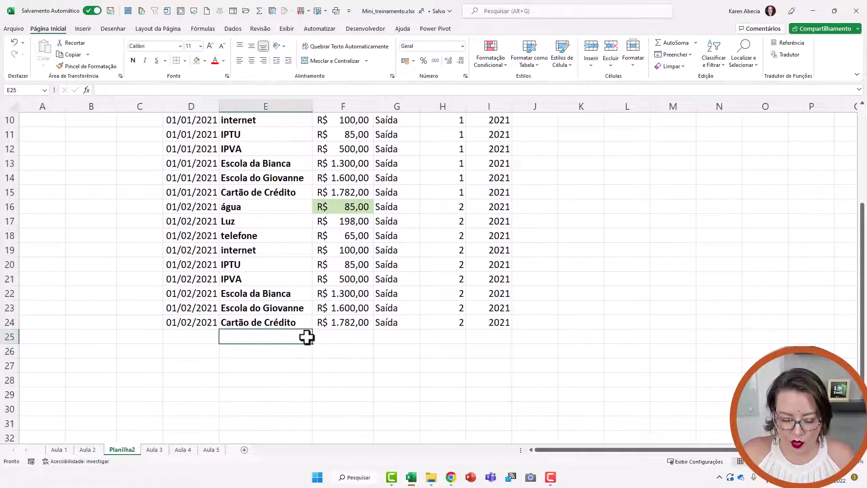
text(salário)
key(Return)
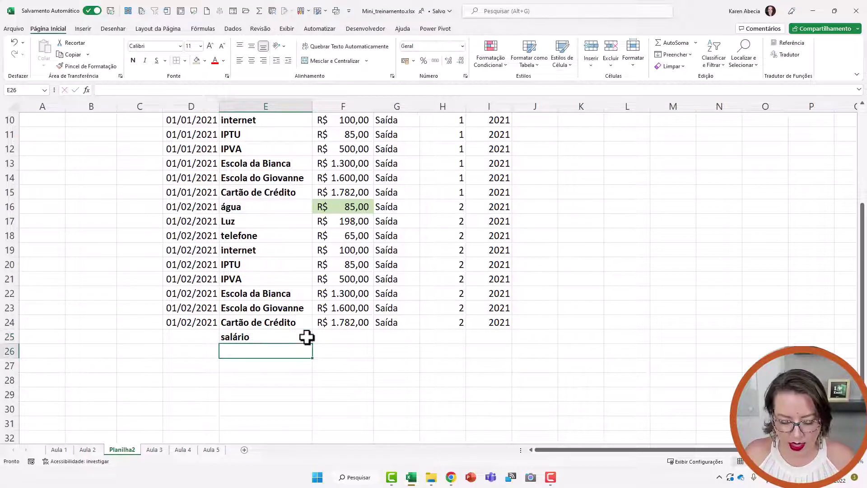
text(extras)
key(Return)
key(Up)
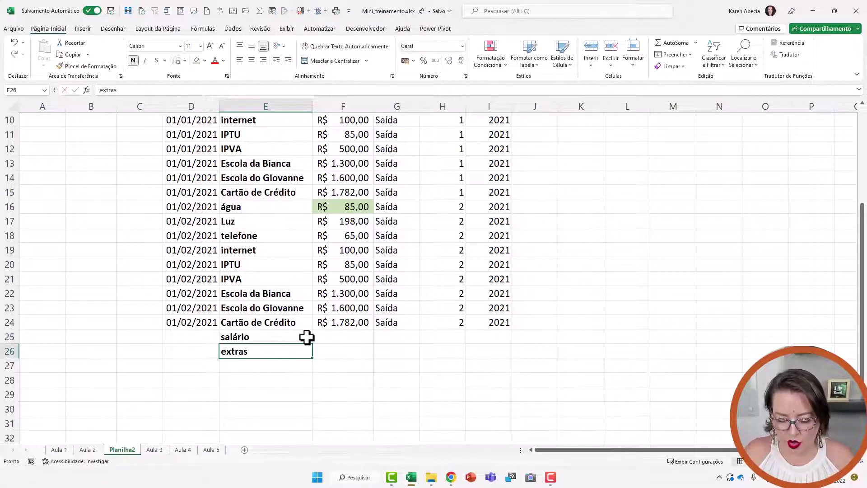
text(horas extras)
key(Return)
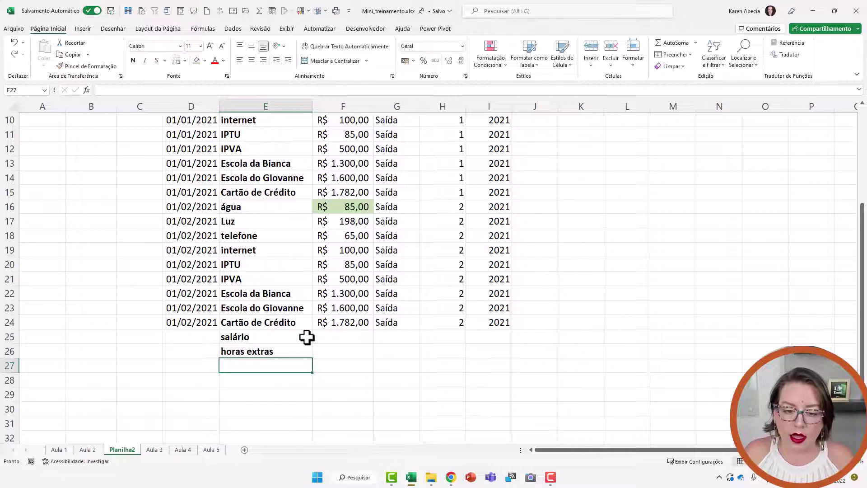
- Date salário 01/01/2021 in D25 and horas extras 01/02/2021 in D26
key(Left)
key(Up)
key(Up)
text(1)
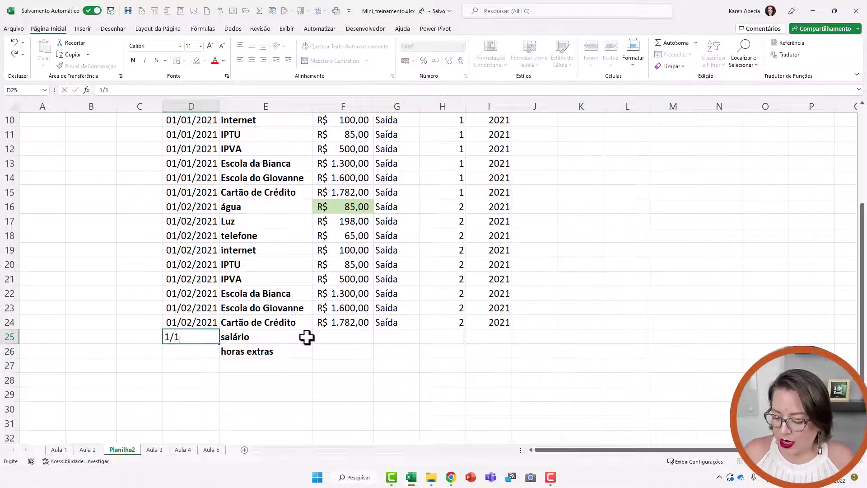
text(/01/2021)
key(Return)
text(02/)
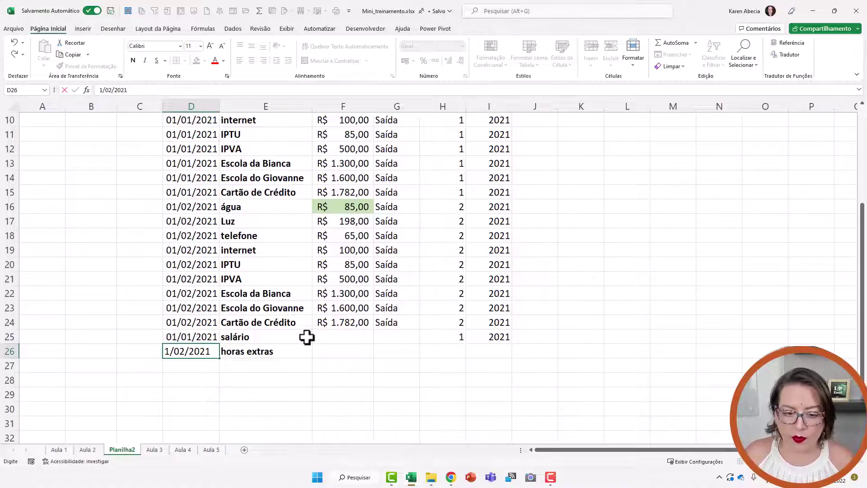
key(Return)
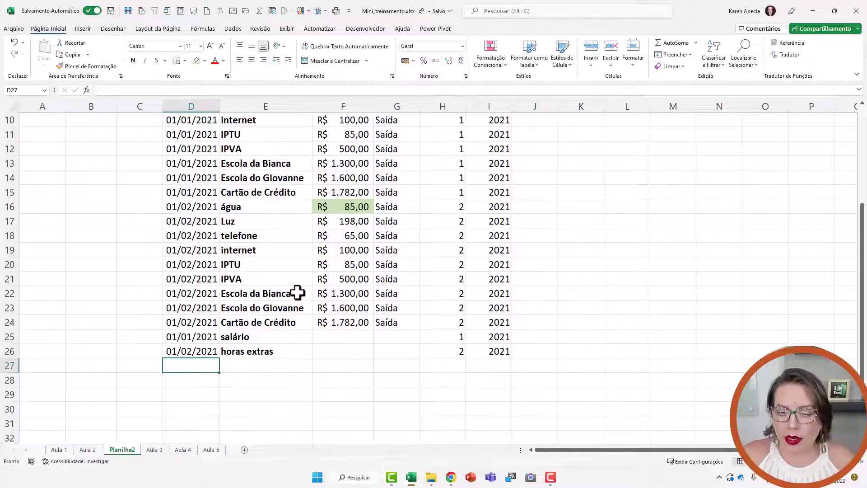
- Set the Tipo of both income rows G25:G26 to Entrada
click(343, 334)
drag(492, 339, 452, 353)
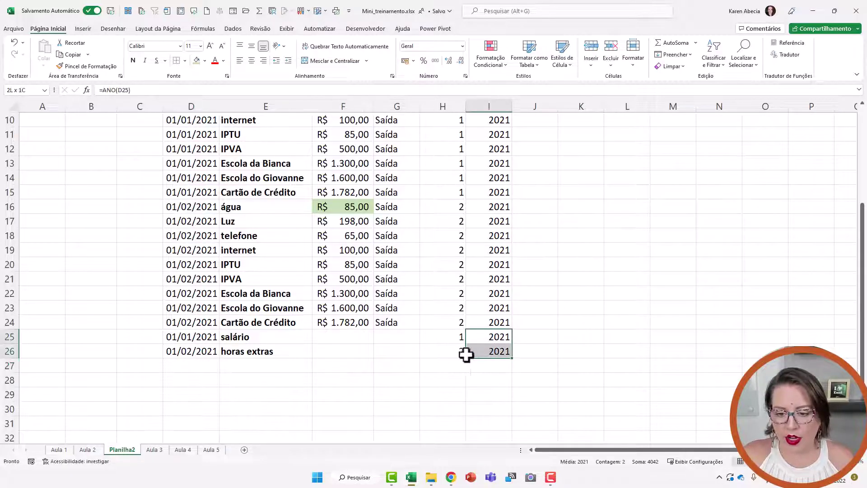
click(398, 336)
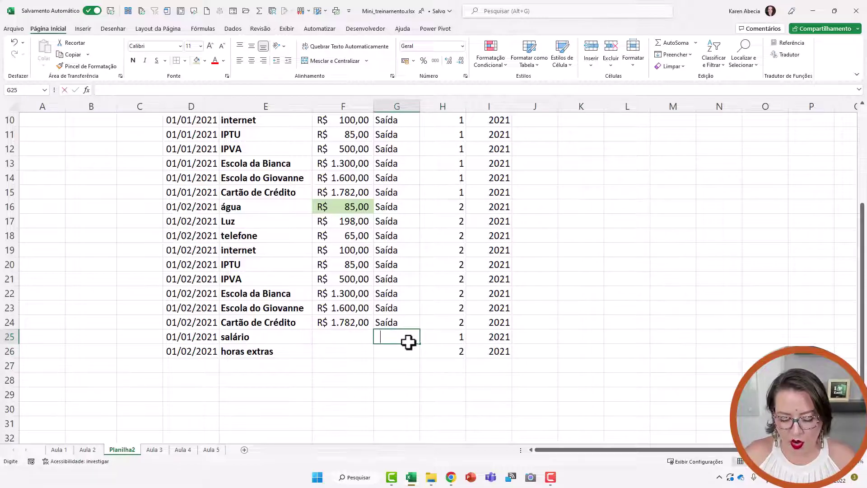
text(Entrada)
key(Return)
click(409, 342)
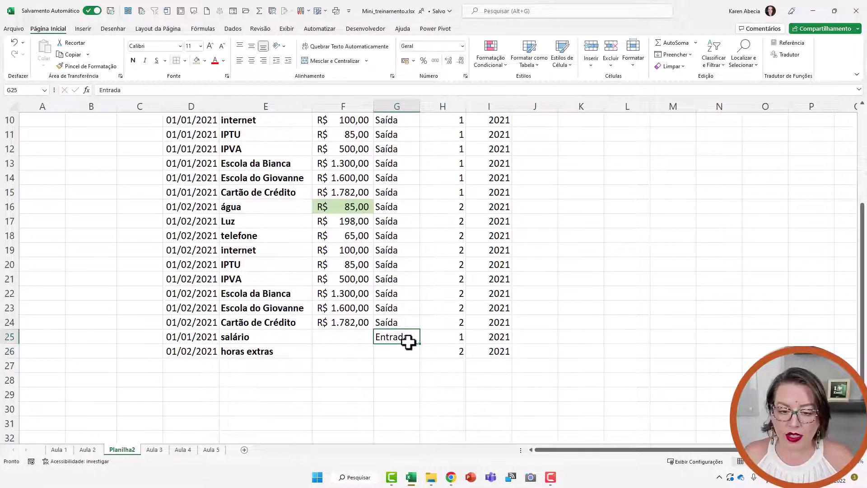
key(ctrl+c)
key(Down)
key(ctrl+v)
key(Escape)
- Rearrange the income dates so D25:D26 read 01/01/2021 and D27:D28 read 01/02/2021
click(285, 379)
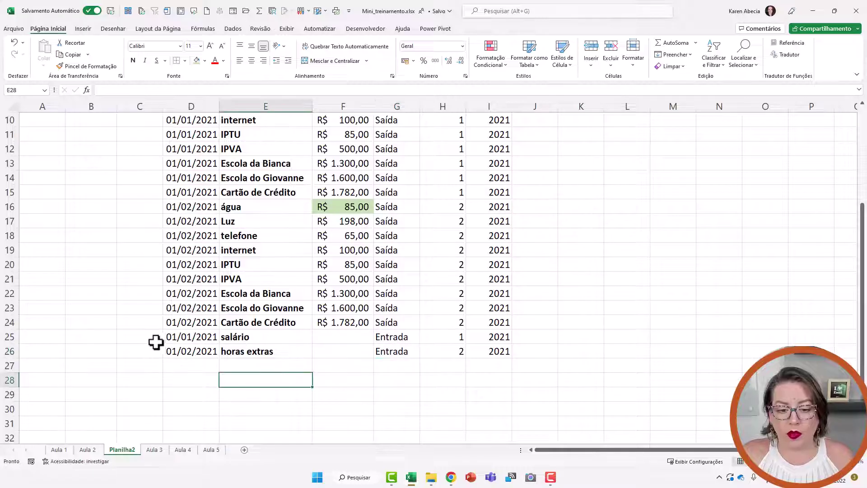
click(180, 336)
click(195, 350)
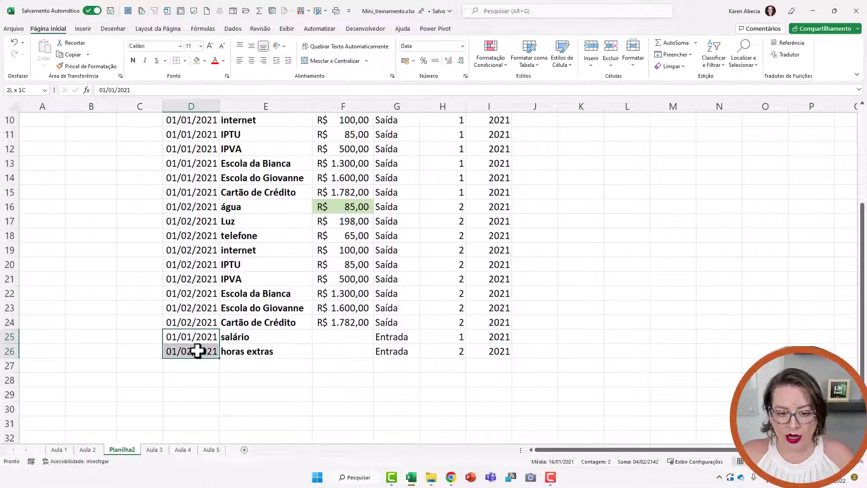
drag(200, 362, 203, 373)
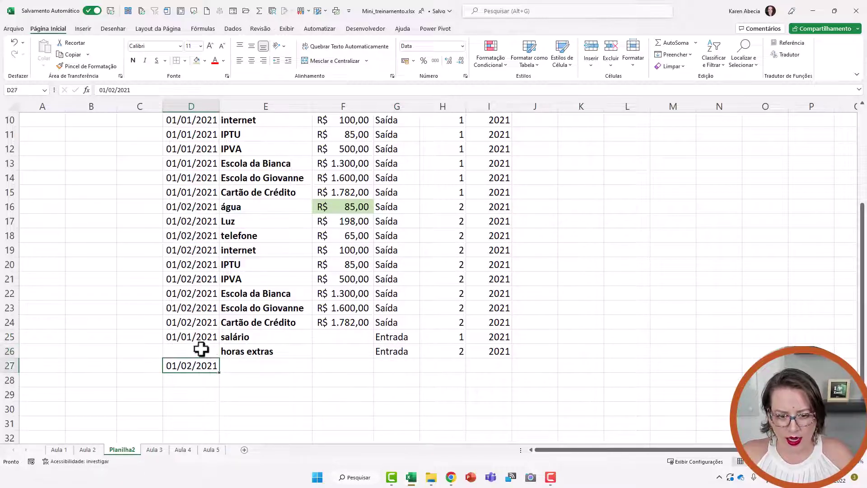
click(194, 337)
key(ctrl+c)
click(194, 352)
key(ctrl+v)
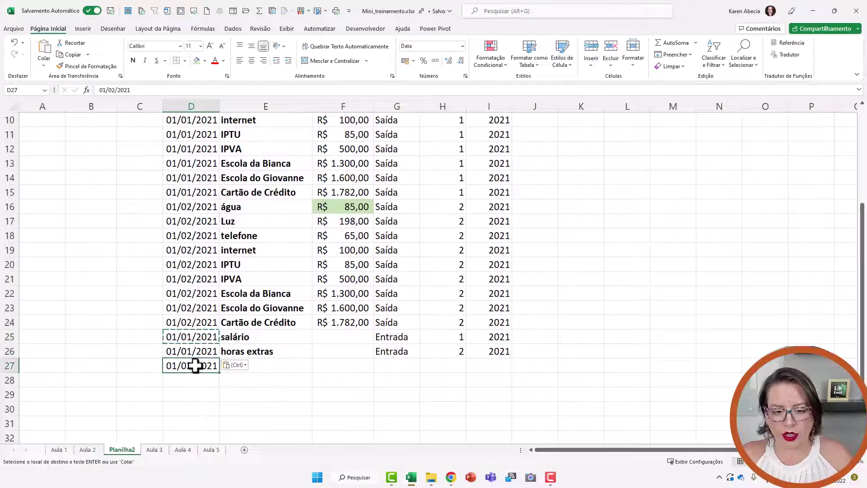
click(194, 366)
key(ctrl+c)
click(193, 378)
key(ctrl+v)
click(235, 394)
key(Escape)
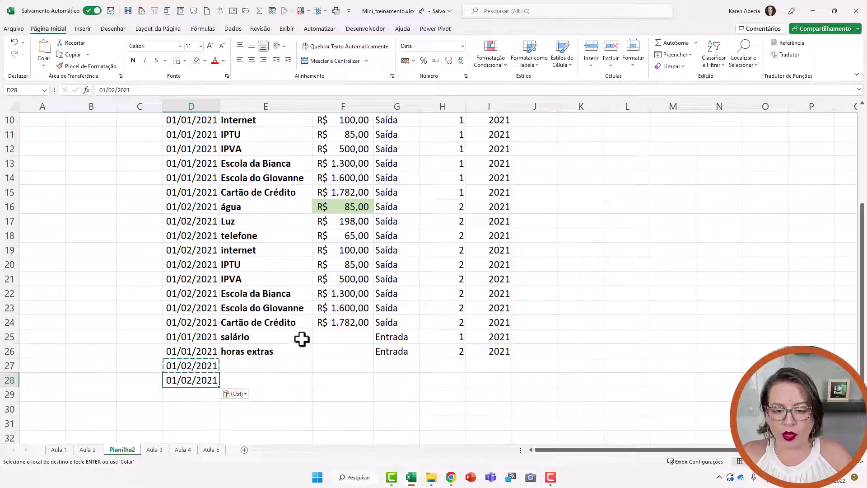
- Copy the salário and horas extras labels into E27:E28
drag(302, 338, 299, 354)
key(ctrl+c)
click(289, 366)
key(ctrl+v)
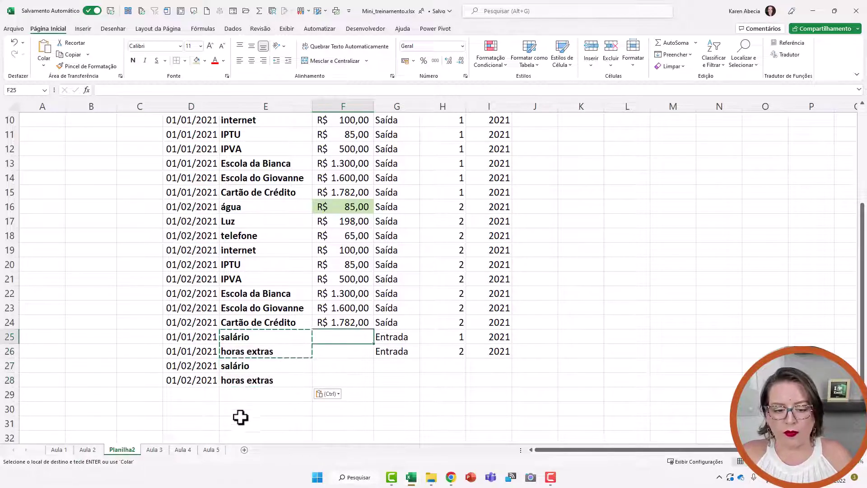
key(Escape)
- Look up the monthly Salário and Hora Extra amounts on the Aula 2 sheet
click(88, 449)
click(238, 359)
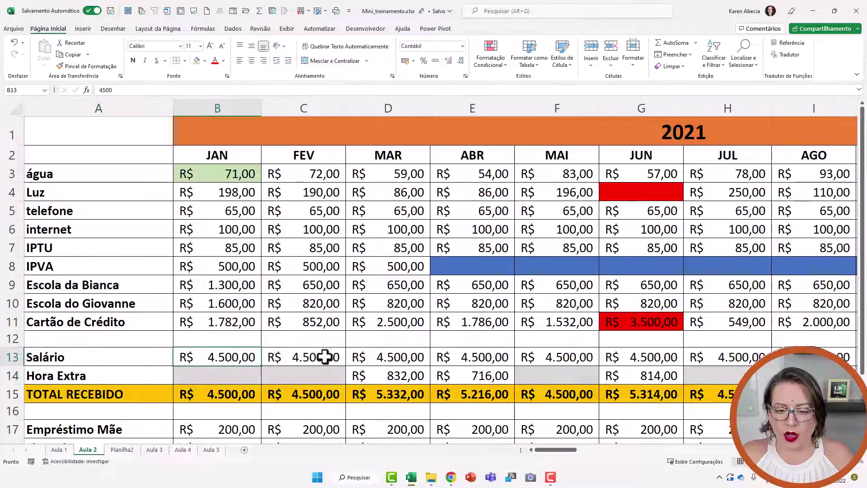
click(325, 354)
click(228, 358)
click(280, 378)
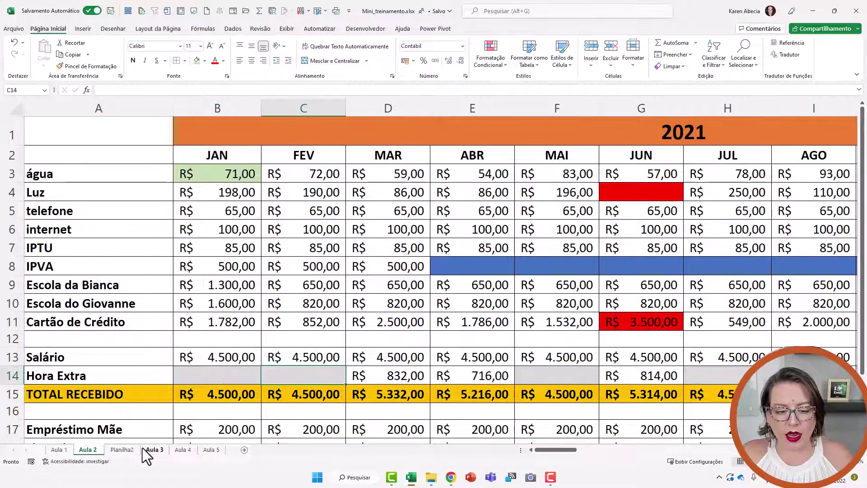
click(123, 450)
- Enter 4500 as the salário in F25 and F27, and 0 for horas extras in F26 and F28
drag(285, 366, 326, 382)
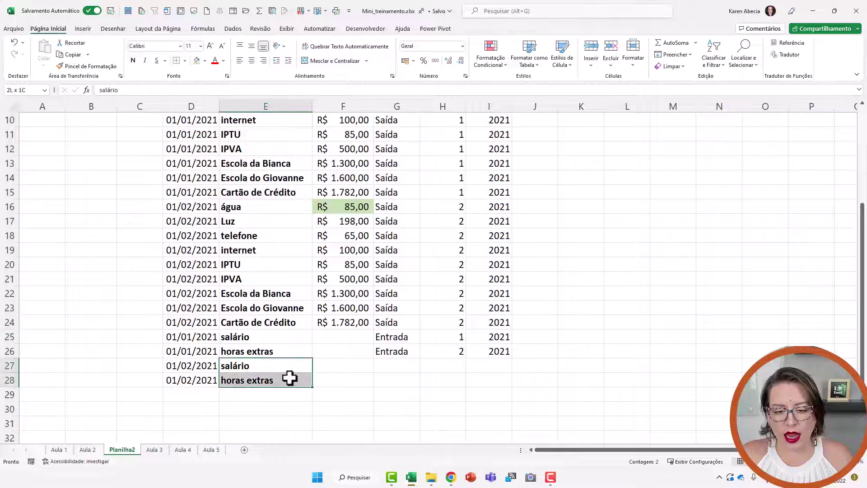
click(321, 336)
text(45)
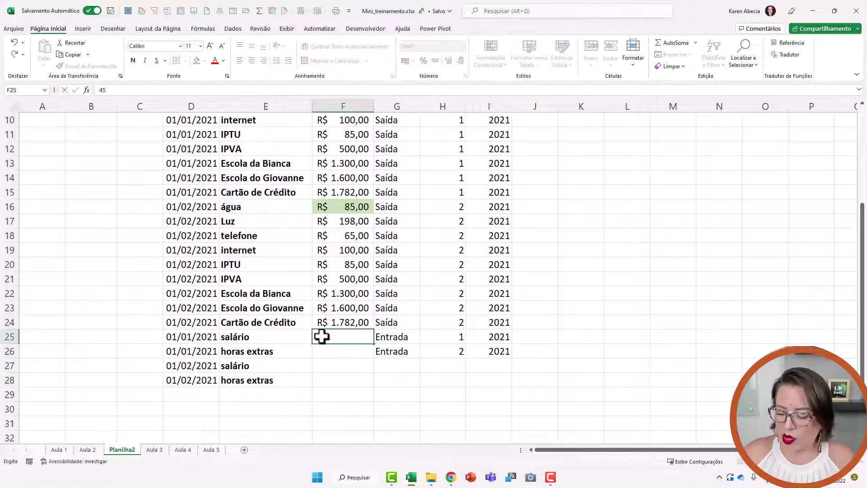
key(Return)
key(Return)
text(4500)
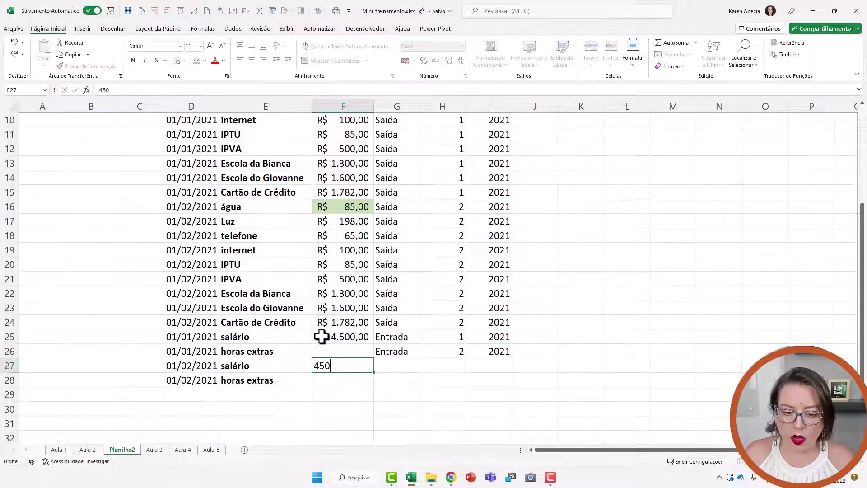
key(Return)
click(332, 347)
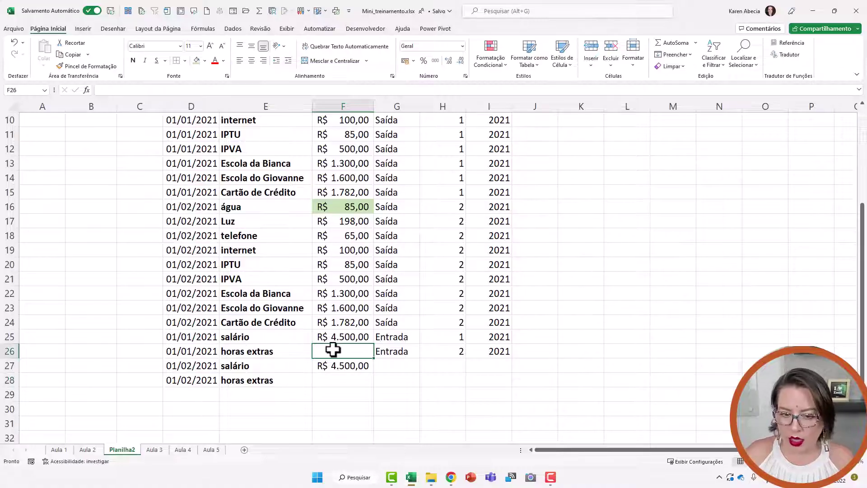
text(0)
key(Return)
key(Return)
text(0)
key(Return)
- Fill the Entrada type down from G26 to row 28
click(409, 351)
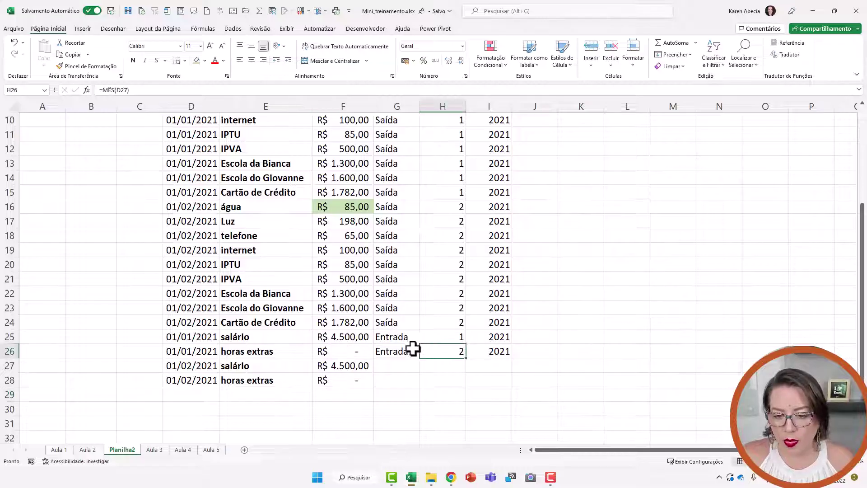
drag(419, 358, 420, 385)
mouse_move(455, 350)
mouse_down()
mouse_move(500, 354)
mouse_move(506, 385)
mouse_up()
- Extend the mês and ano formulas to row 28, re-filling the year formula from I23 so rows 25–28 show 2021
click(499, 380)
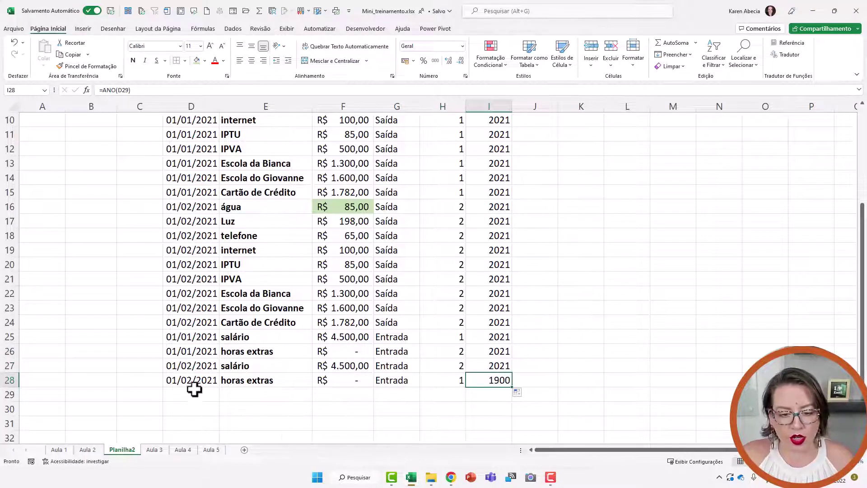
click(497, 366)
drag(513, 372, 513, 383)
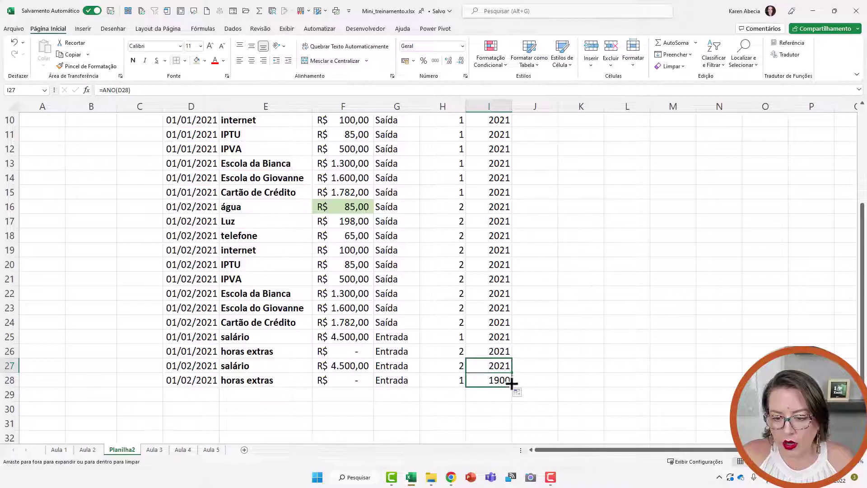
click(500, 380)
double_click(500, 379)
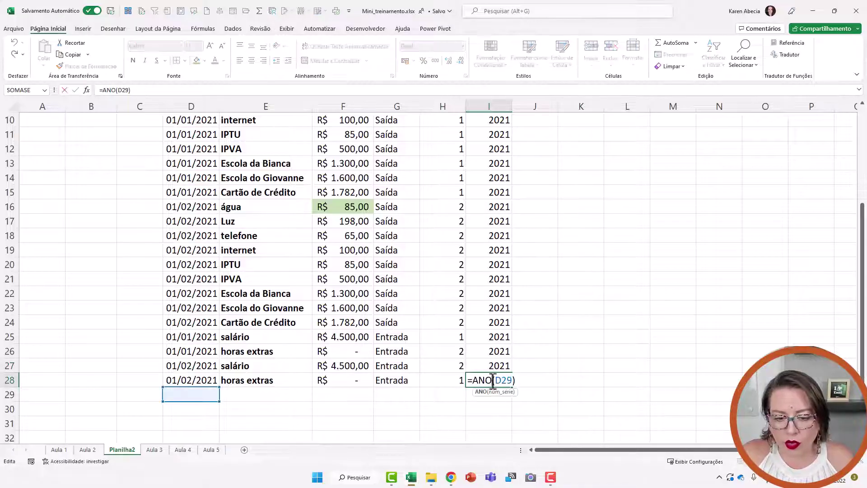
key(Escape)
click(499, 306)
double_click(514, 317)
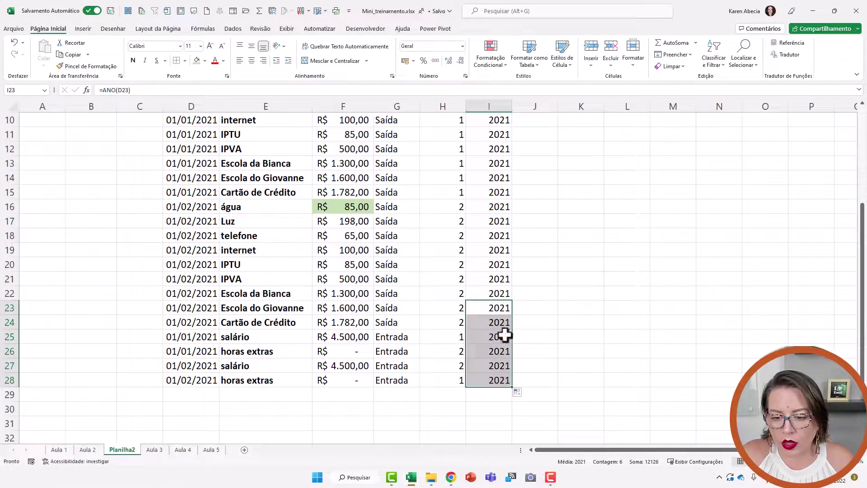
click(490, 398)
click(497, 333)
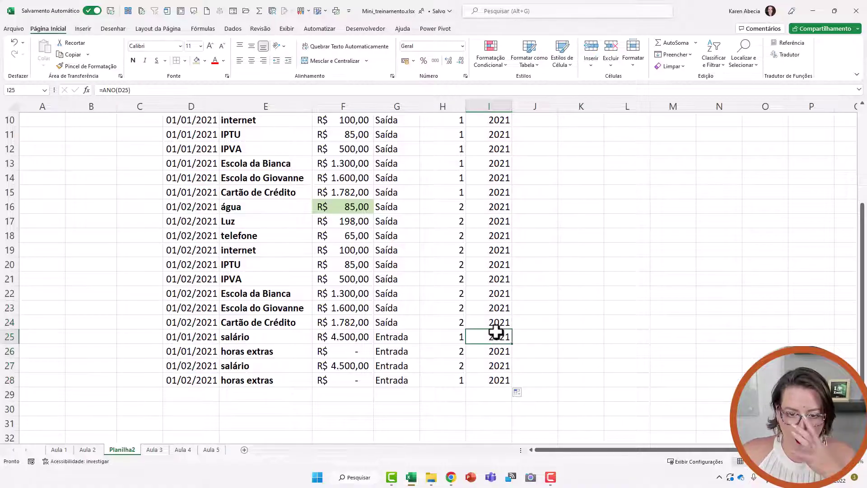
- Auto-fit column F so every Valor amount is readable
click(390, 254)
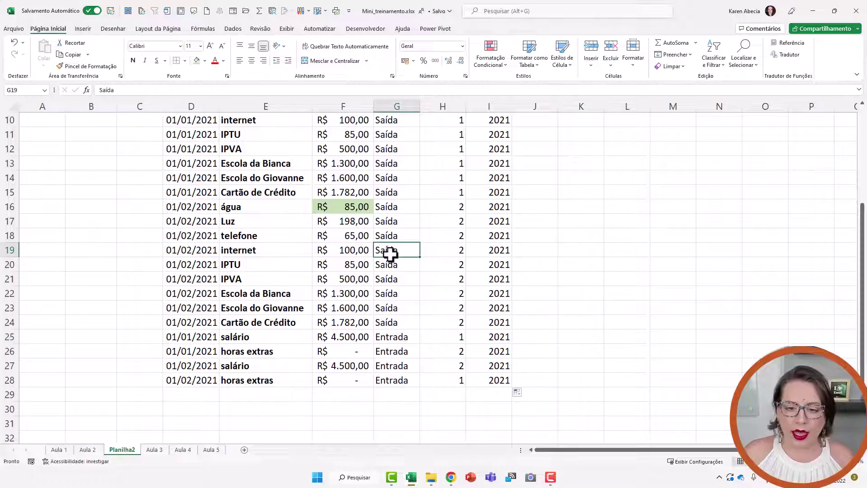
key(ctrl+Up)
key(ctrl+Up)
key(ctrl+Up)
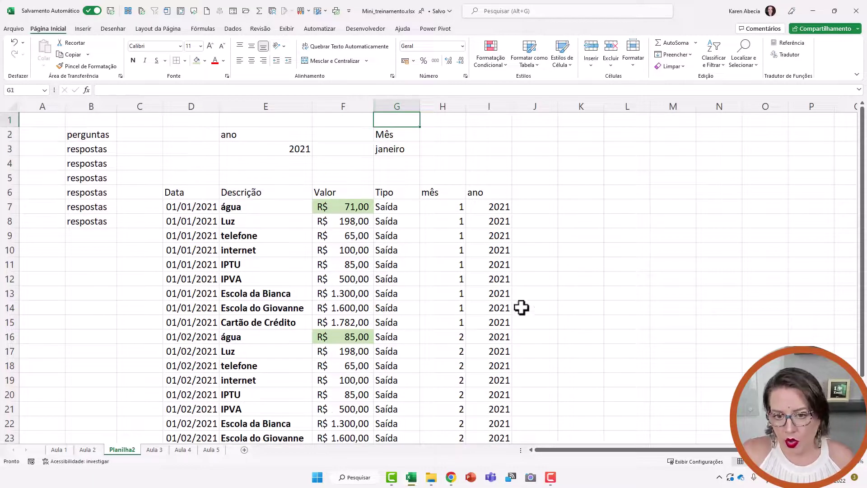
ctrl+scroll(585, 368, down, 1)
ctrl+scroll(586, 369, down, 1)
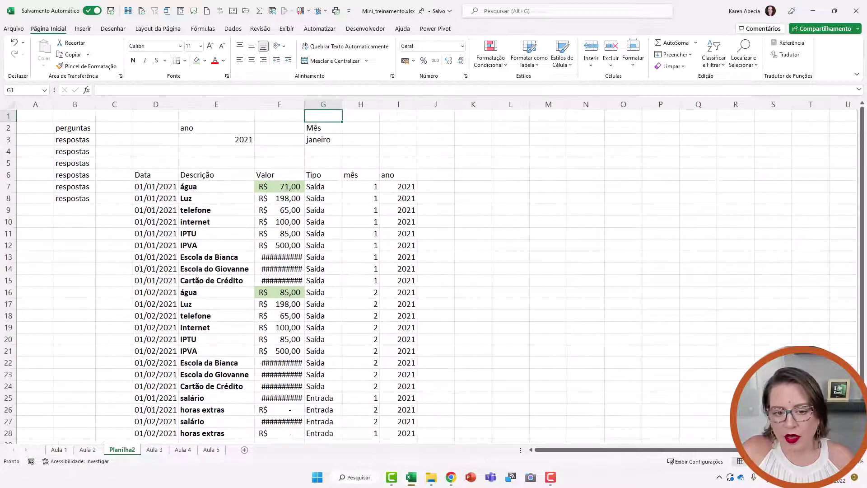
double_click(279, 104)
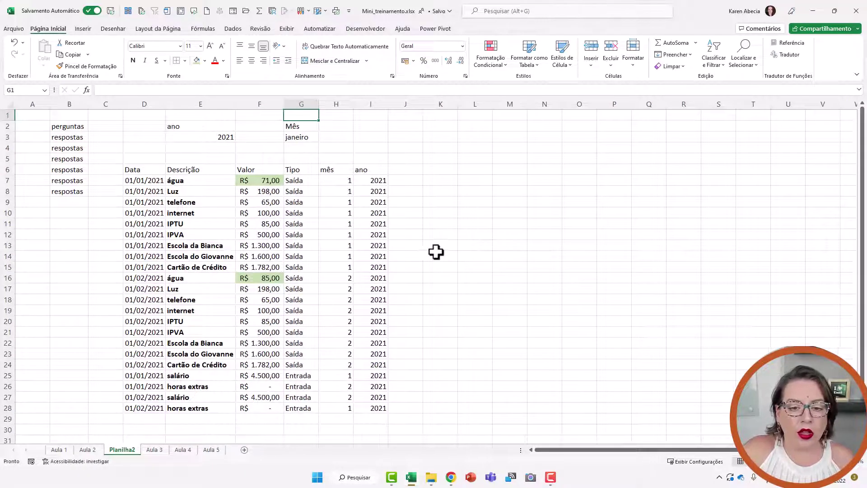
click(435, 252)
click(281, 186)
key(Down)
key(Down)
key(Down)
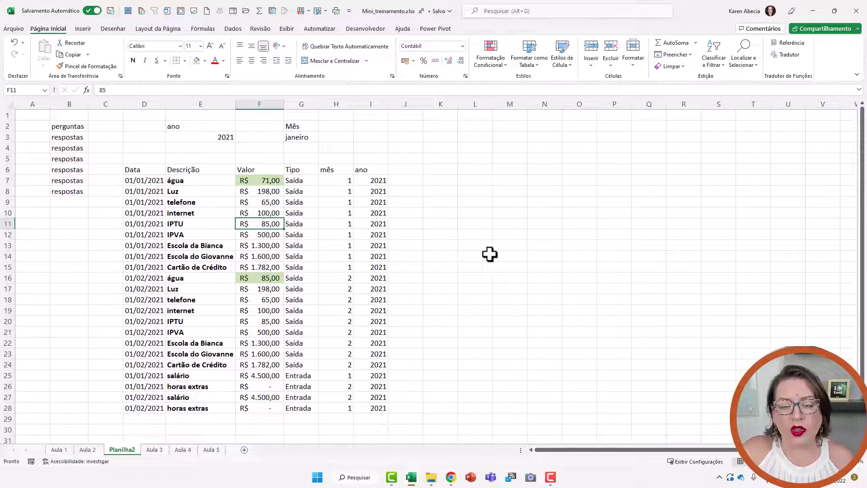
click(468, 170)
- Create a pivot table at L6 from the range D6:I28
click(84, 28)
click(27, 64)
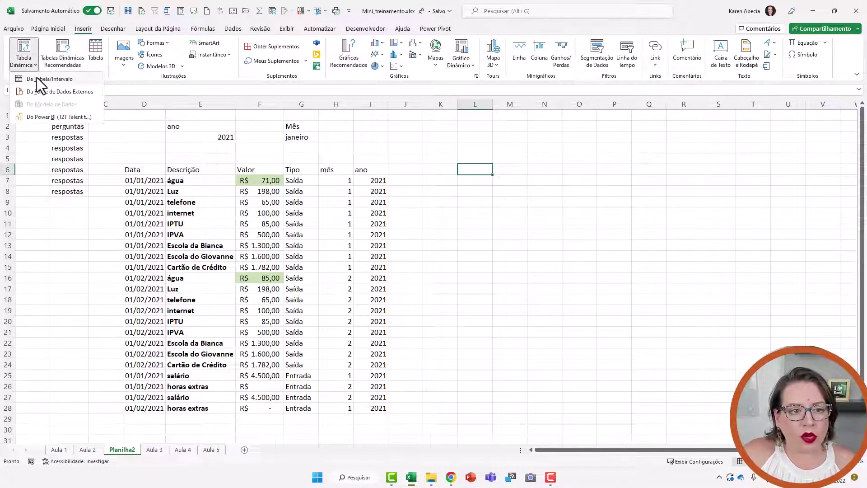
click(37, 78)
drag(131, 170, 375, 409)
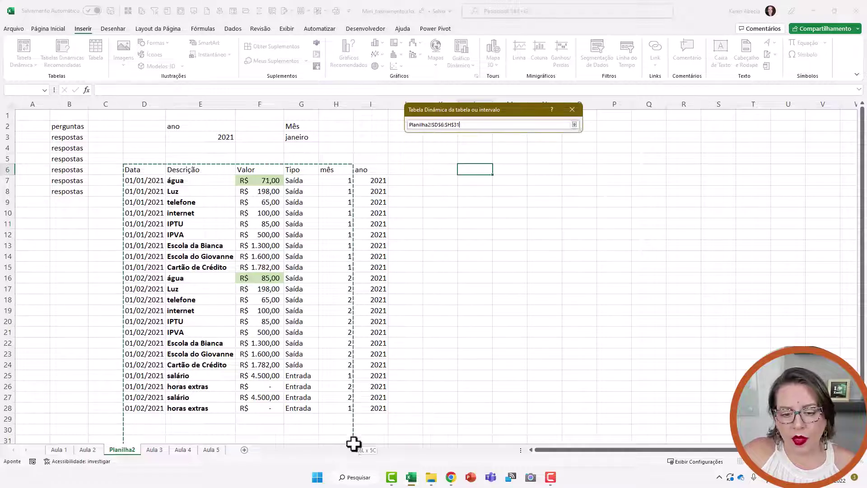
click(524, 208)
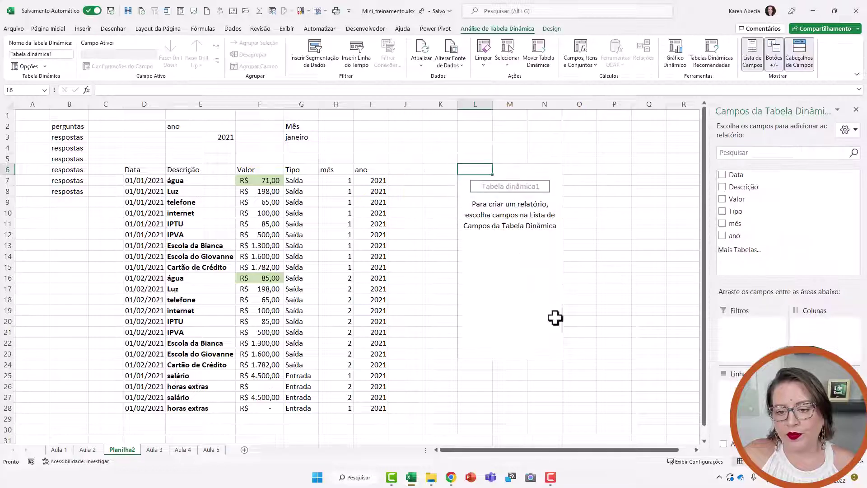
- Lay out the pivot with mês in columns, Tipo in rows, and Sum of Valor
drag(735, 223, 813, 334)
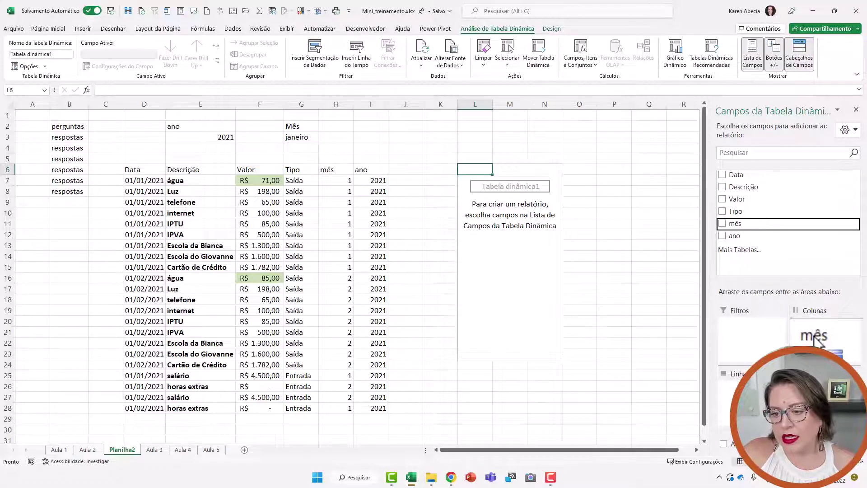
click(743, 199)
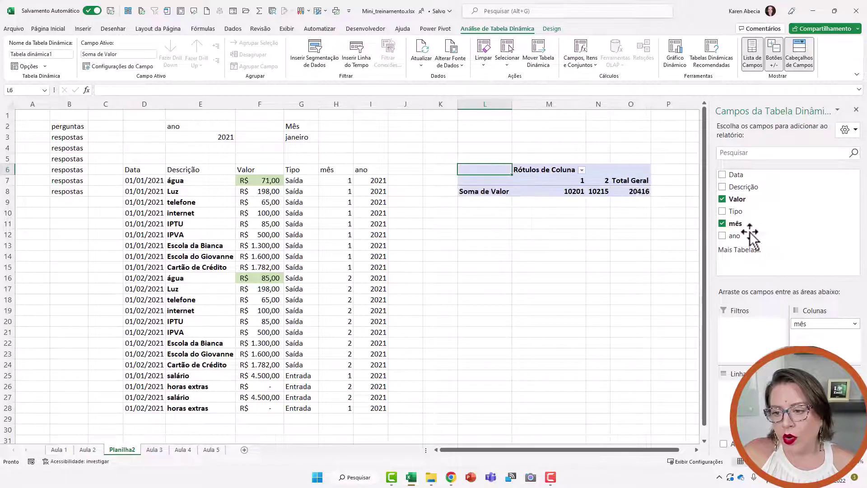
drag(736, 211, 741, 389)
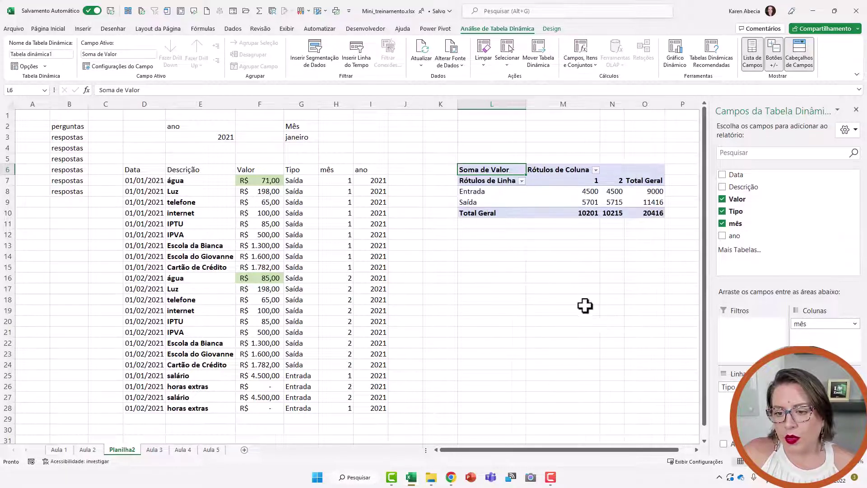
click(556, 265)
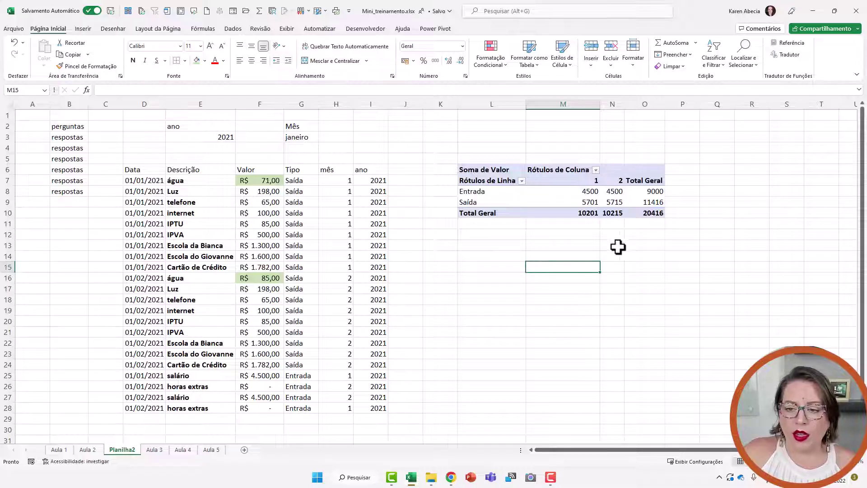
- Review the pivot's Entrada and Saída rows against the month 1 and 2 columns
click(504, 194)
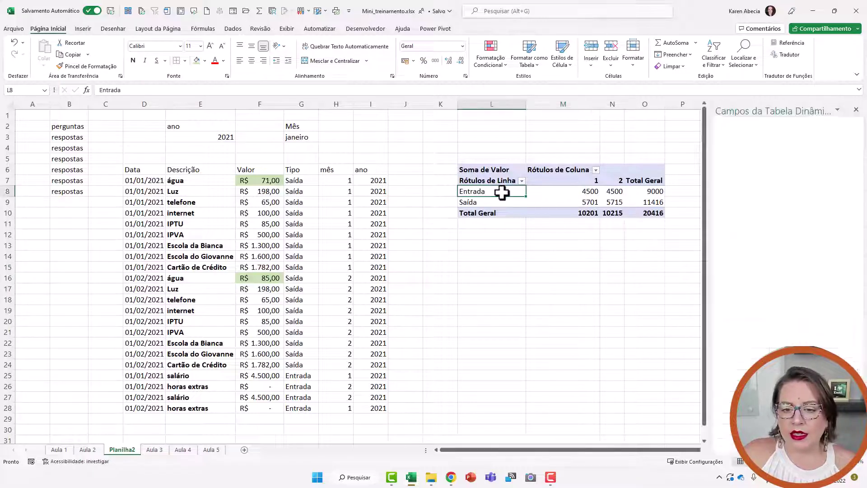
click(509, 201)
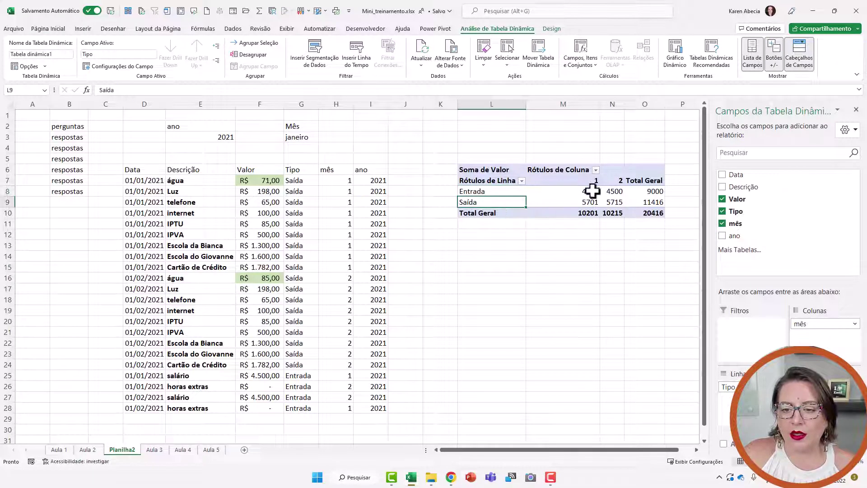
click(594, 181)
click(611, 181)
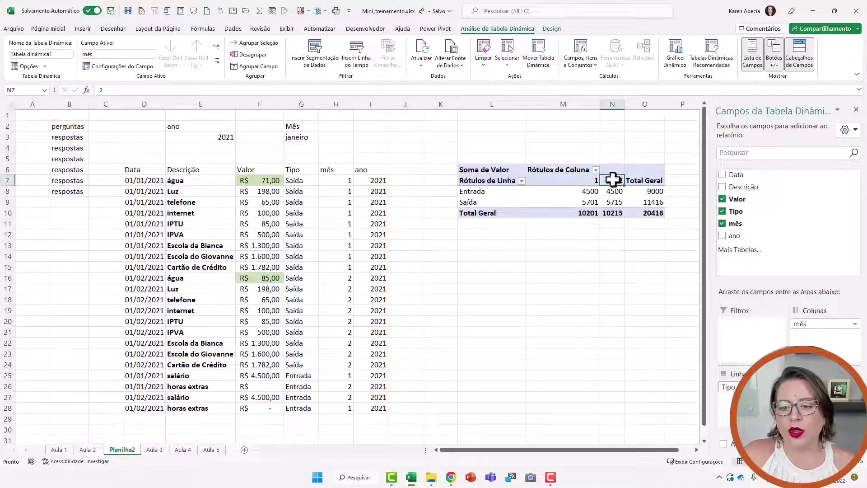
click(487, 241)
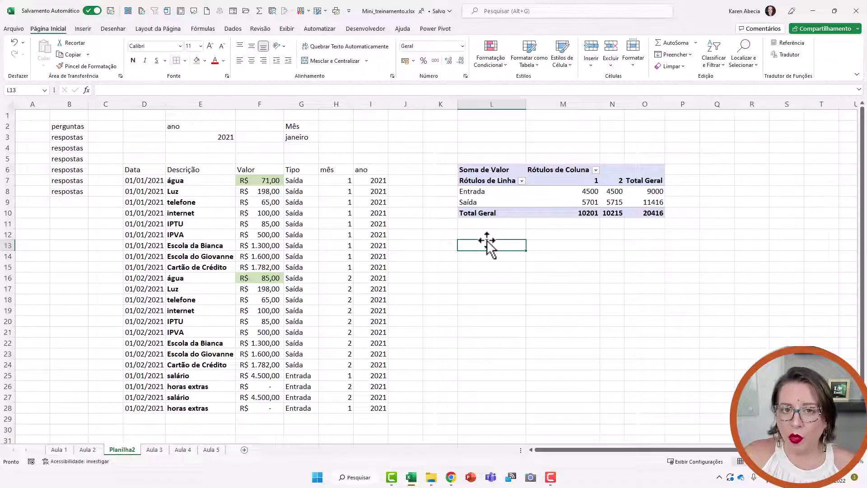